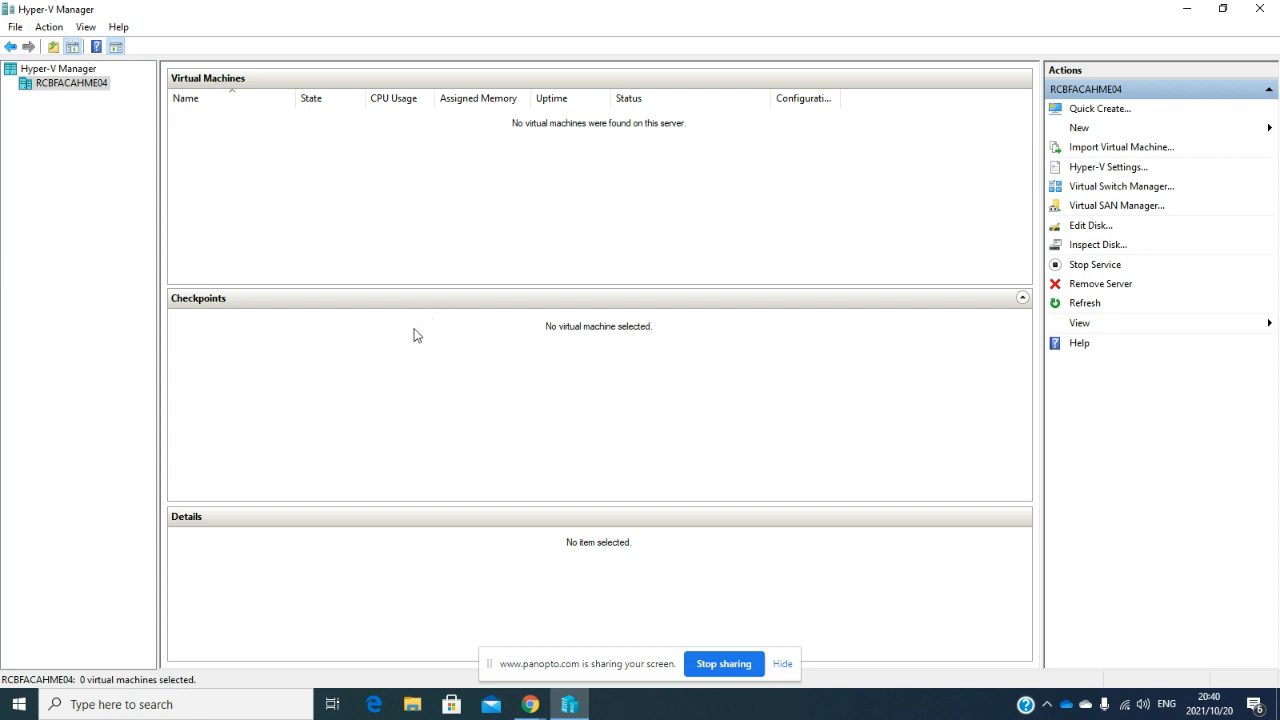
Search Windows for the Hyper-V Manager app
left_click(182, 704)
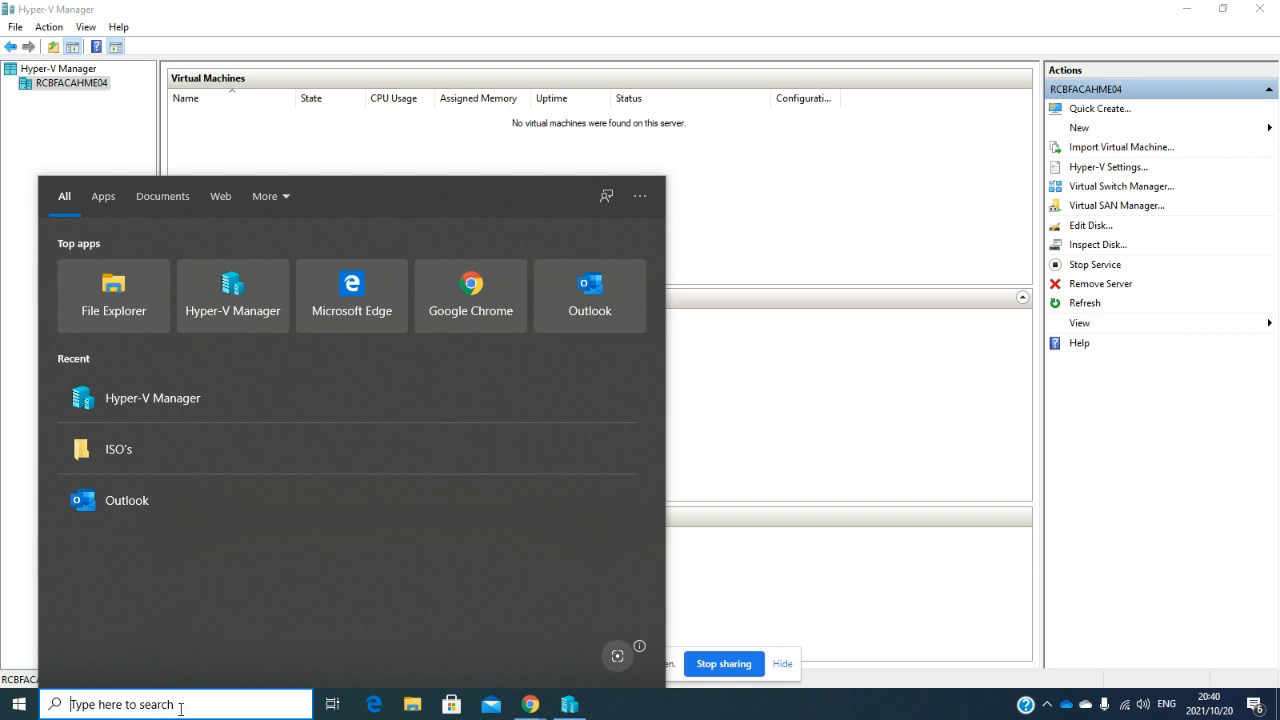
type("hyper")
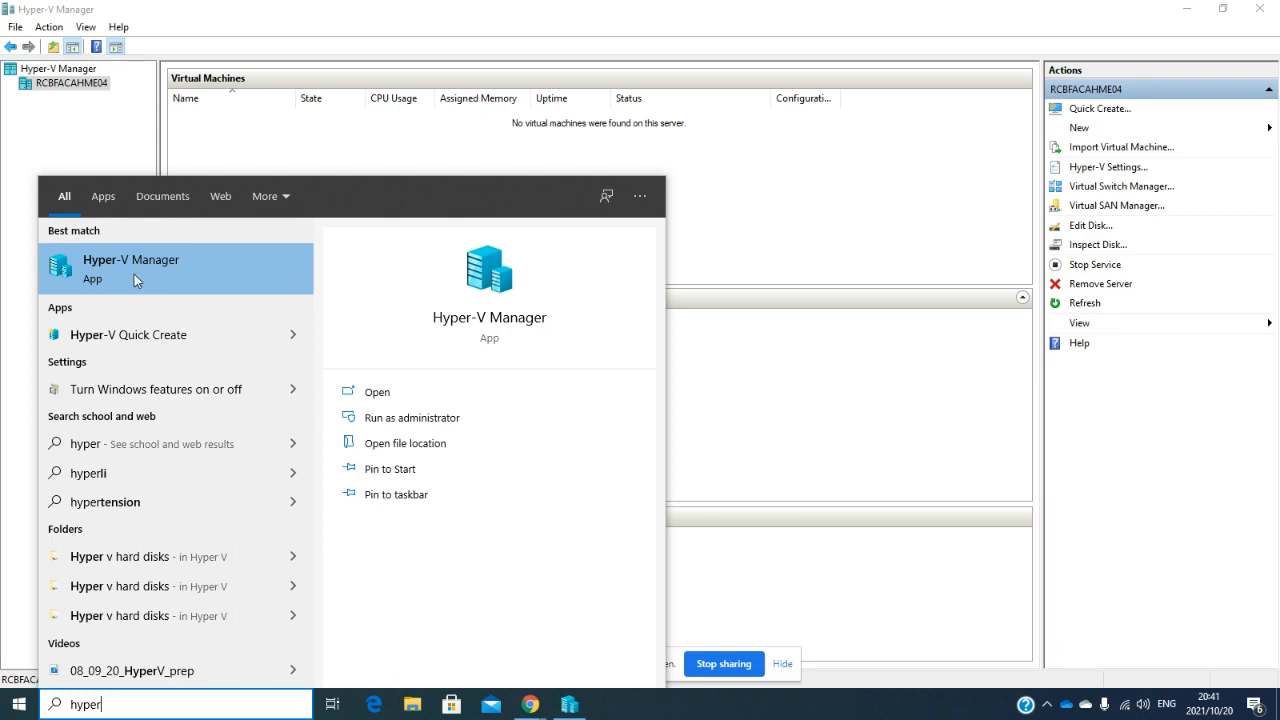
left_click(777, 246)
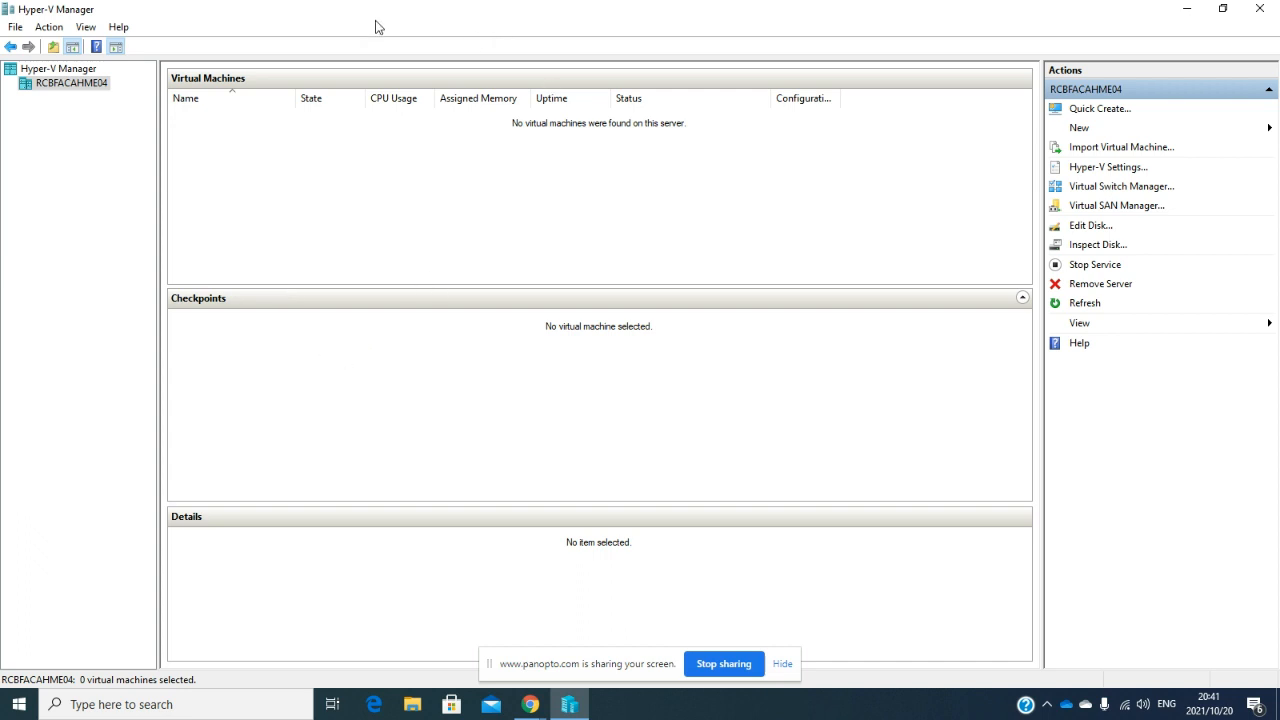
left_click(52, 29)
mouse_move(72, 64)
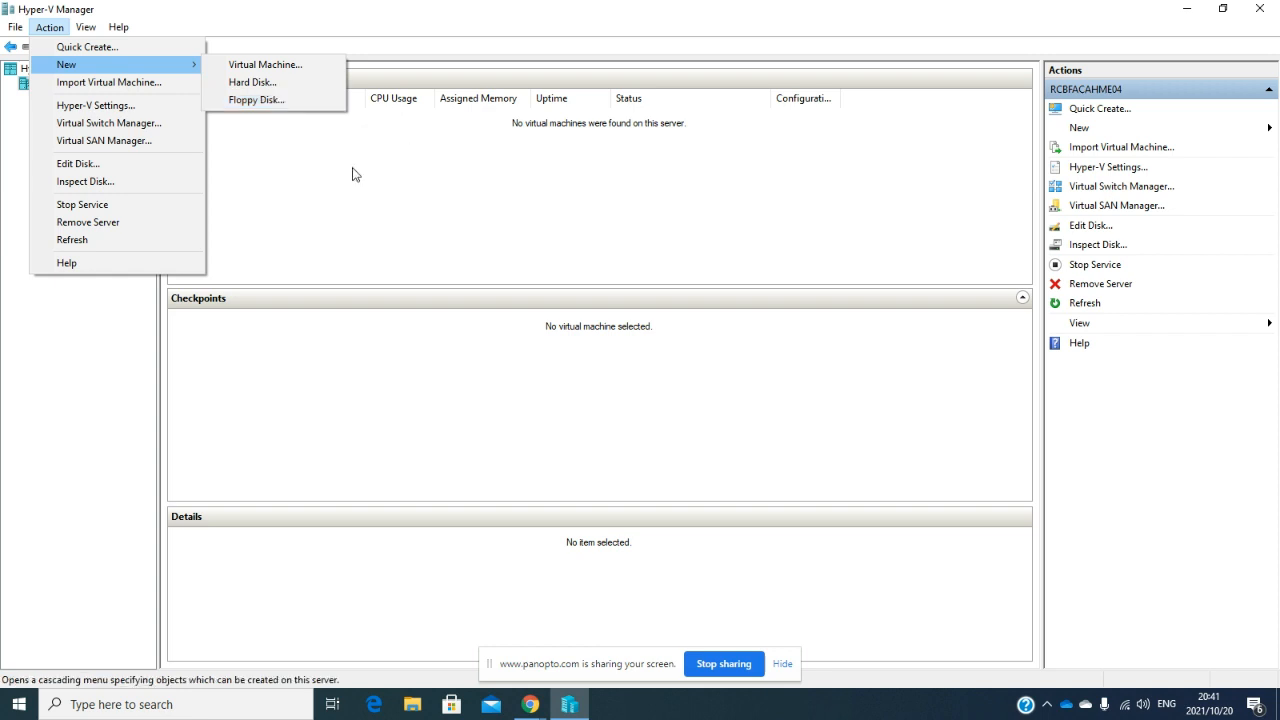
left_click(414, 221)
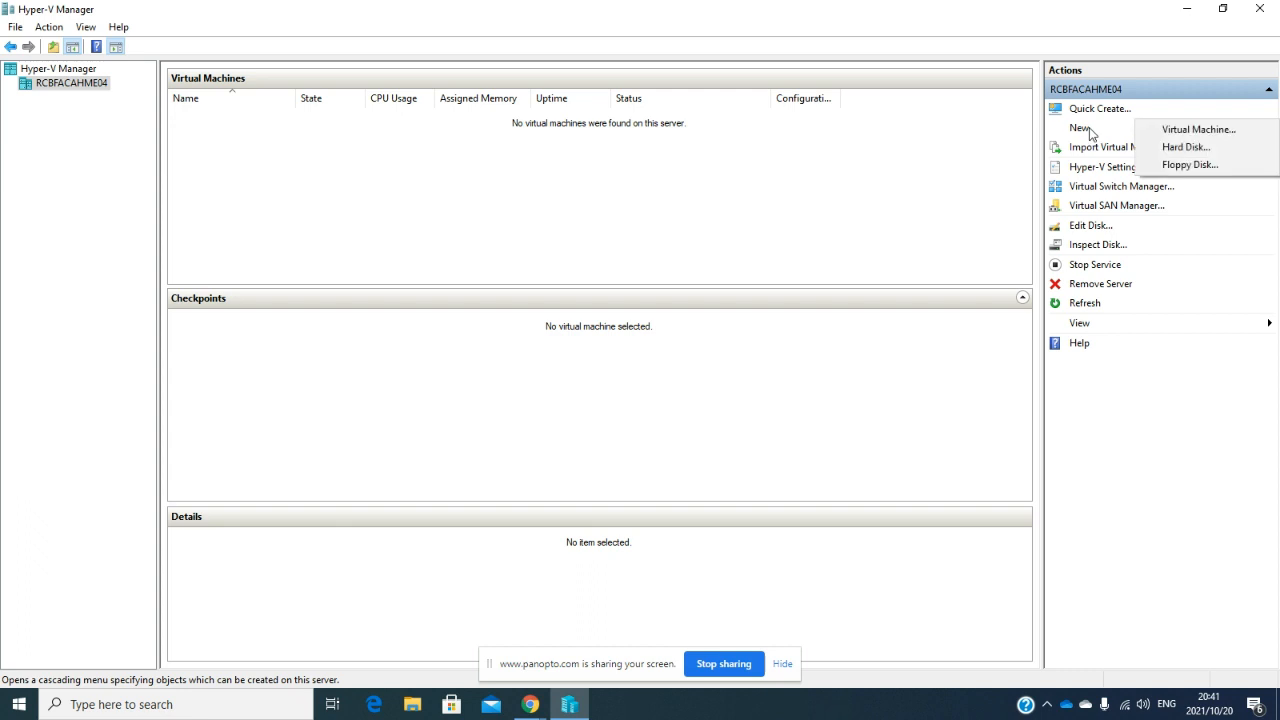
Start the New Virtual Machine Wizard and proceed past its introduction page to the name and location settings
left_click(1087, 130)
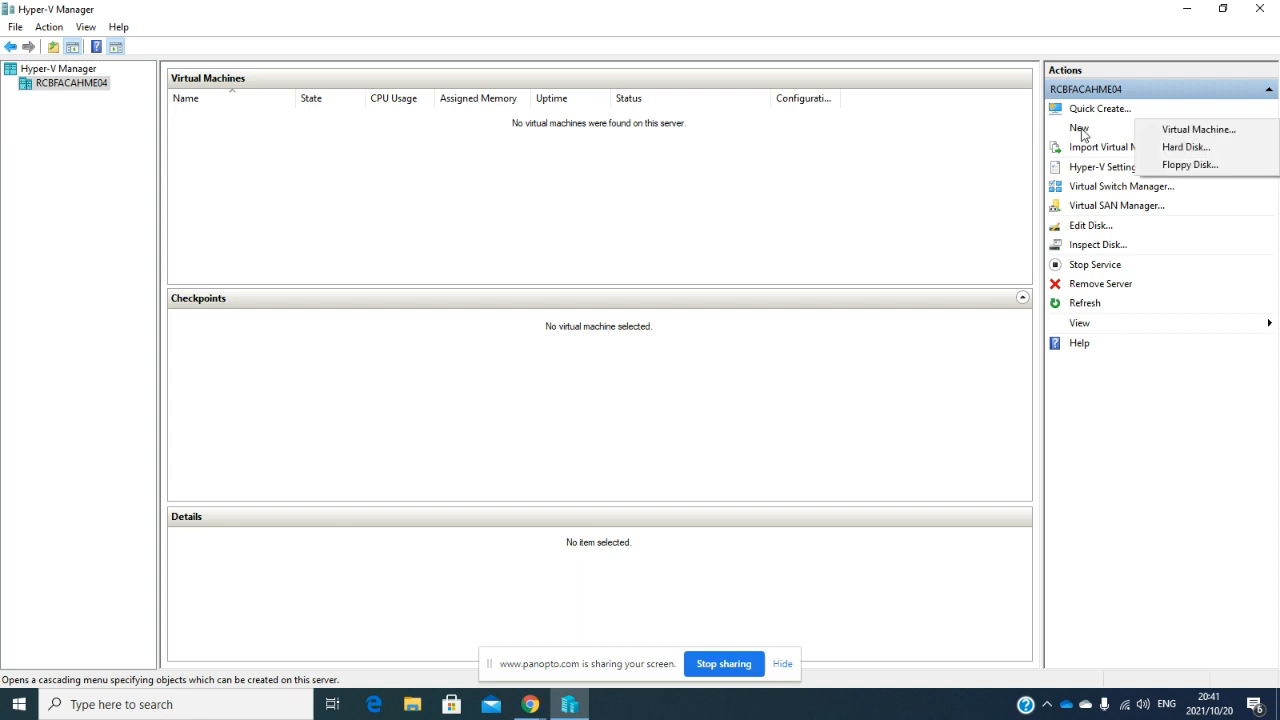
left_click(1183, 131)
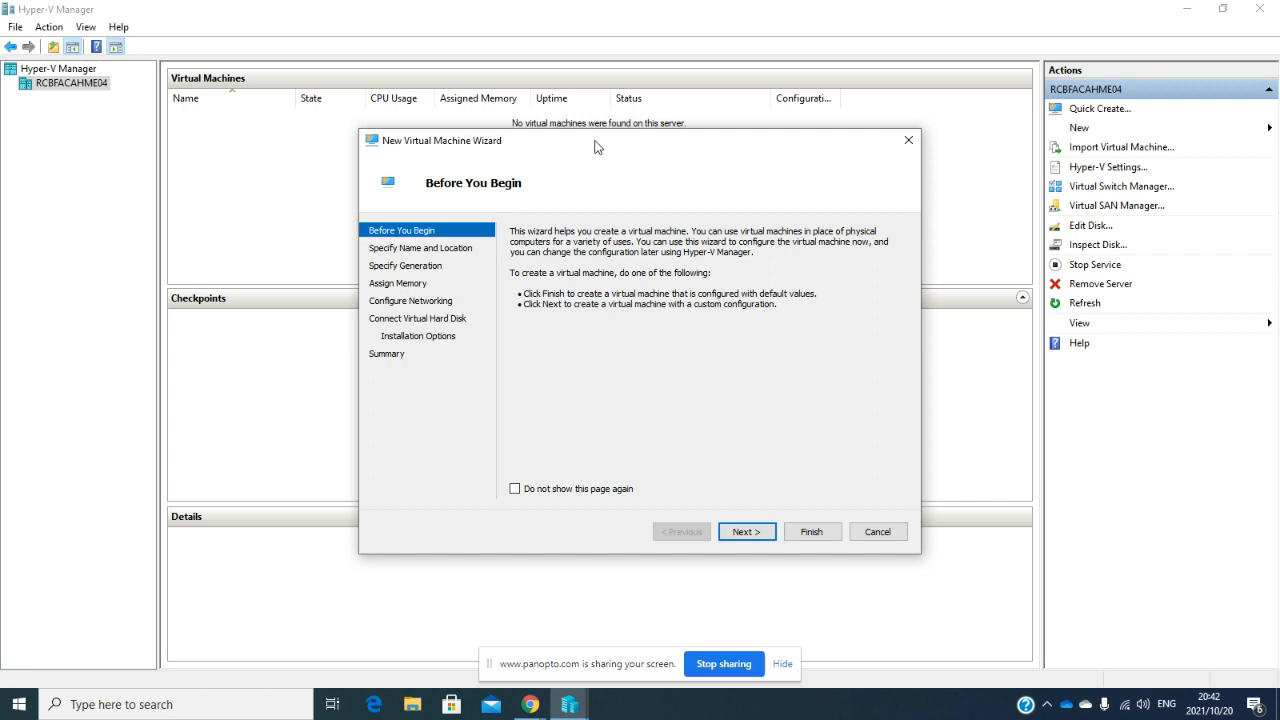
left_click_drag(593, 141, 538, 134)
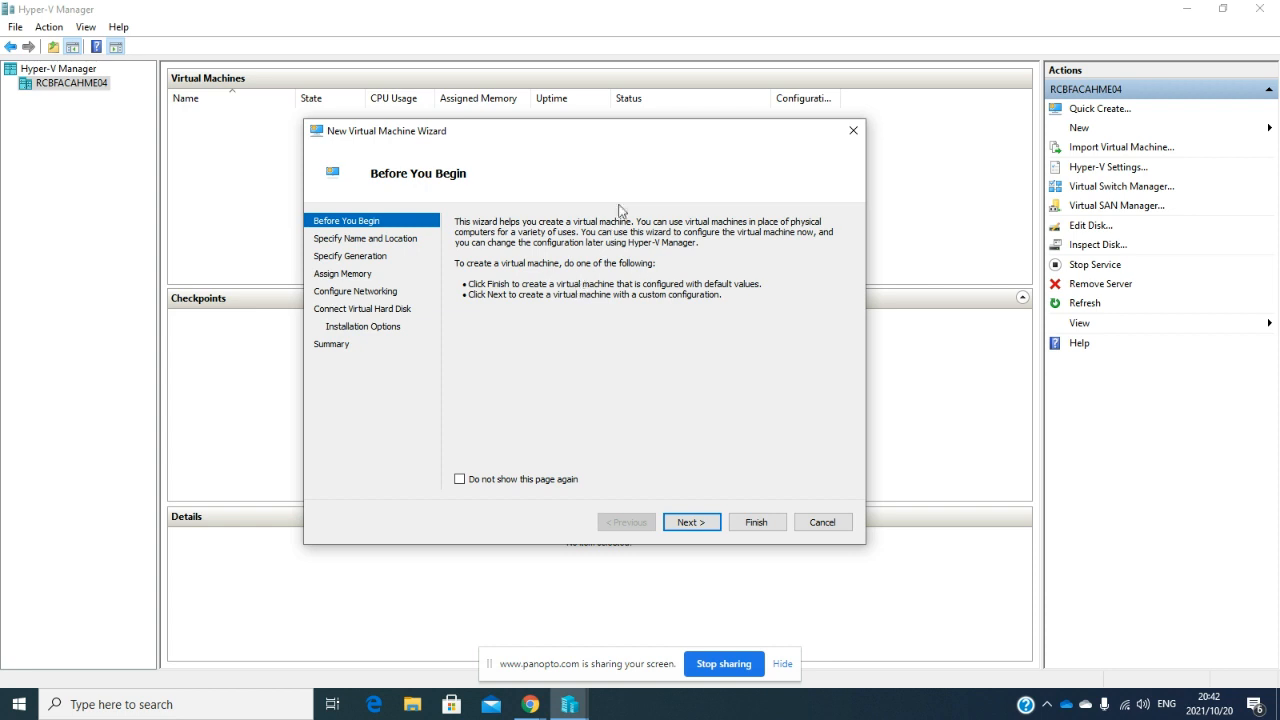
left_click(704, 523)
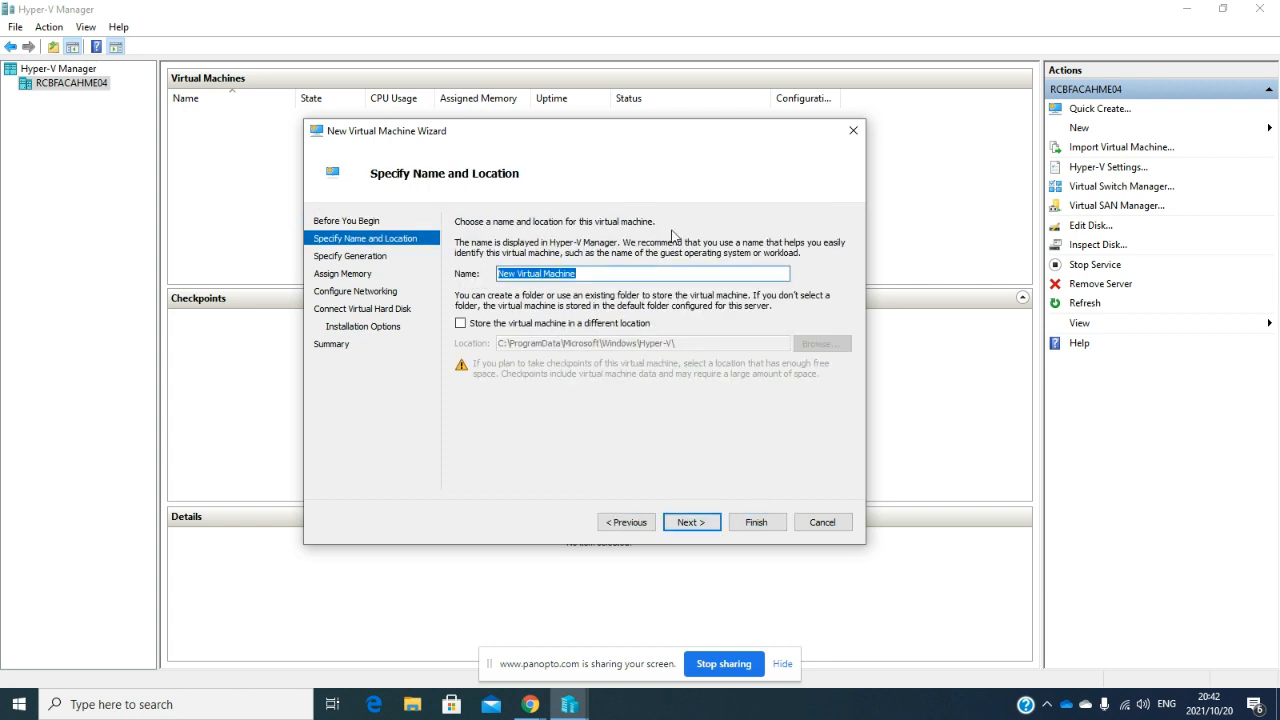
Name the virtual machine Task1Sev, keep the default storage location, and choose Generation 2
left_click_drag(629, 133, 595, 119)
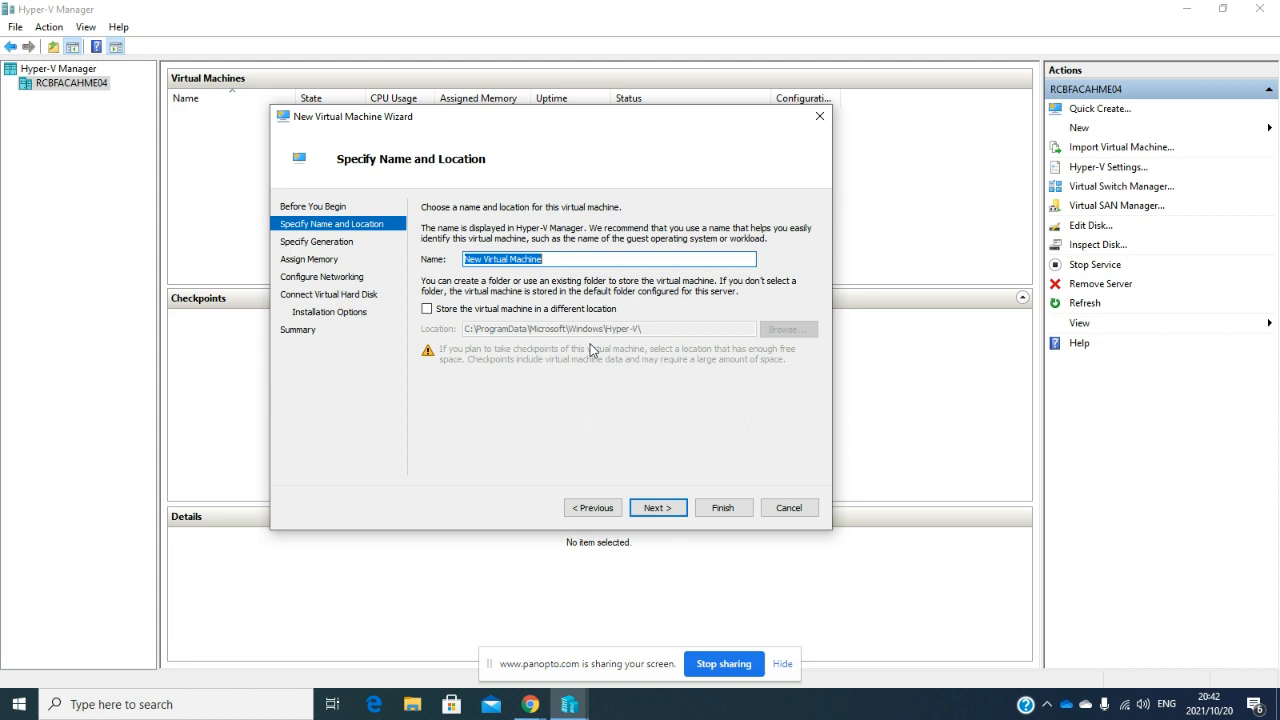
type("Task1Sev")
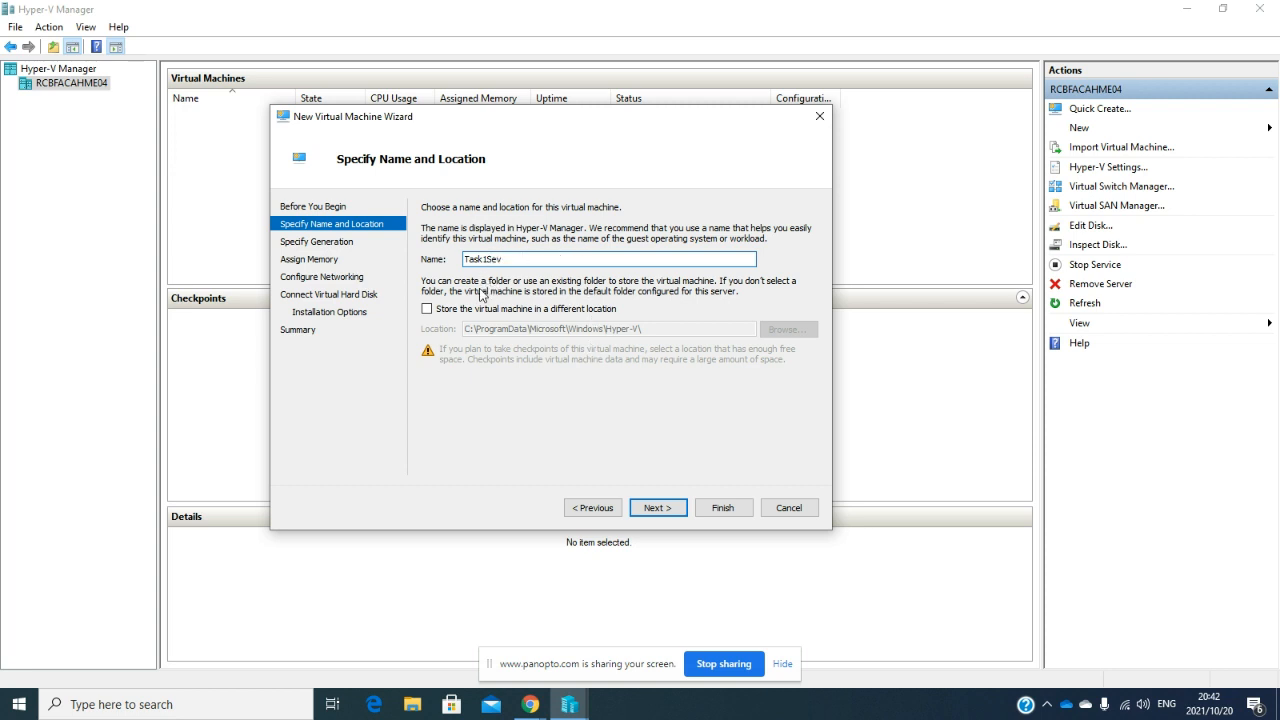
left_click(427, 309)
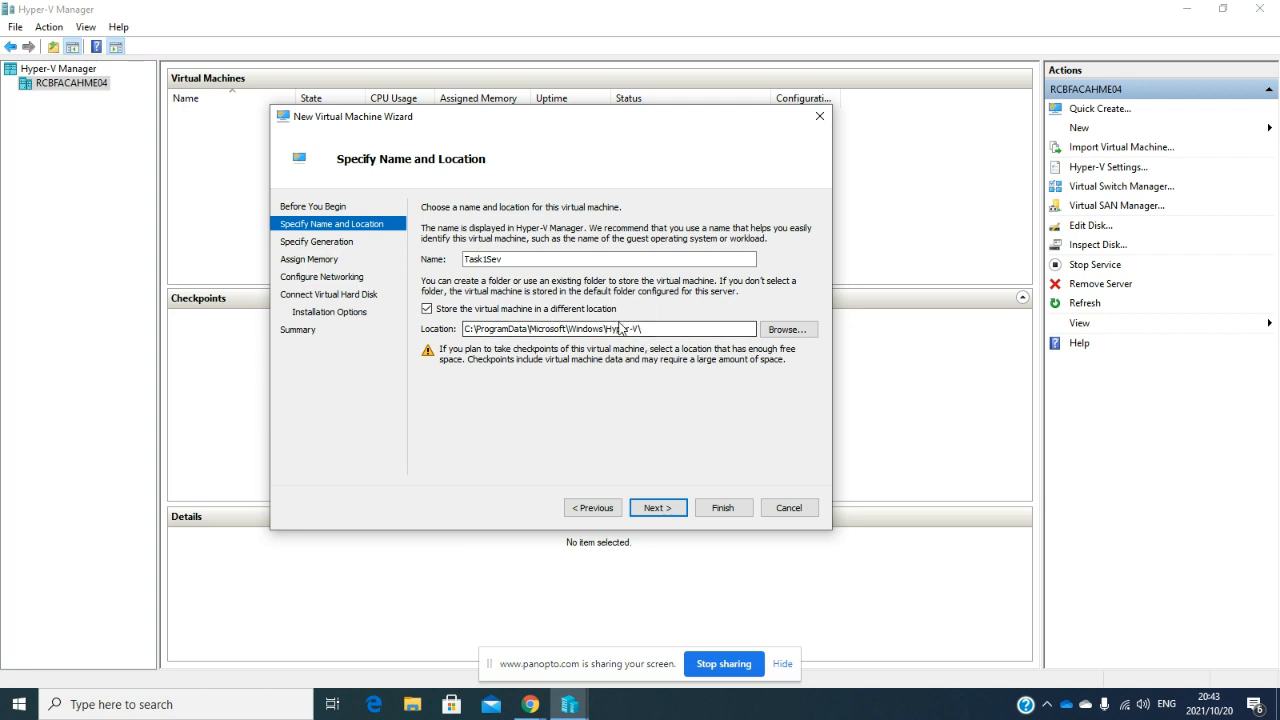
left_click(428, 309)
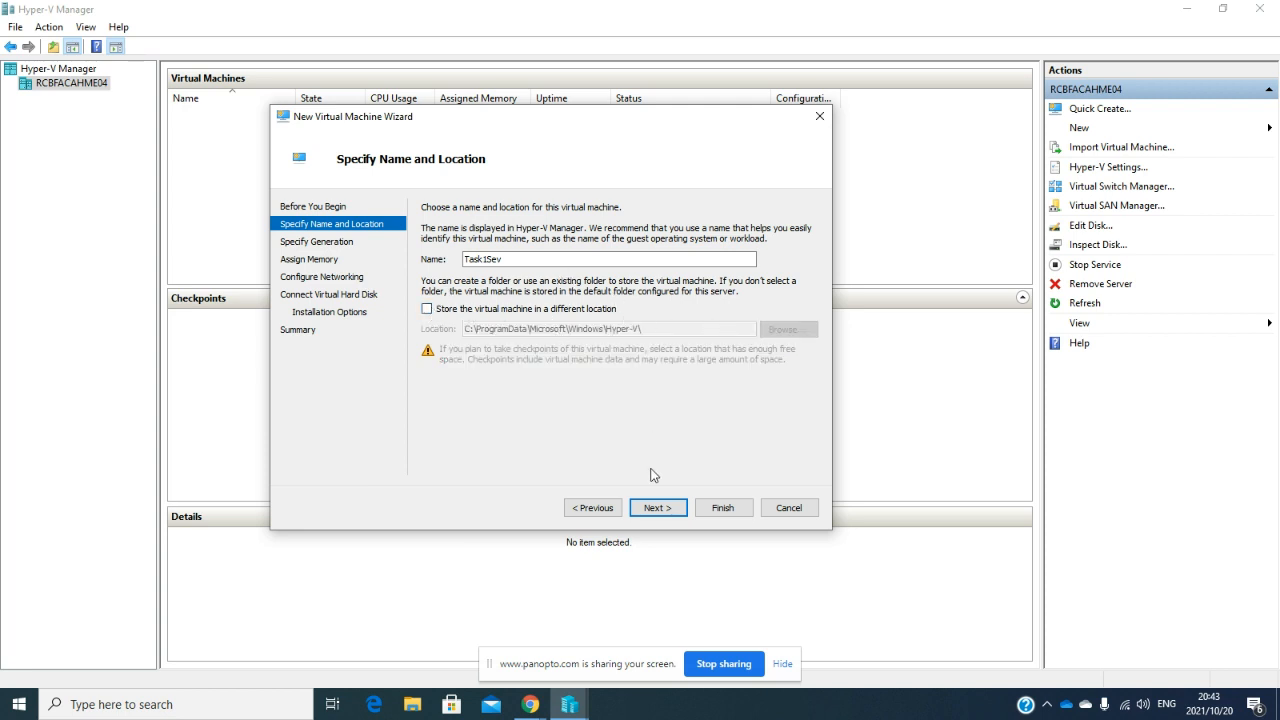
left_click(658, 508)
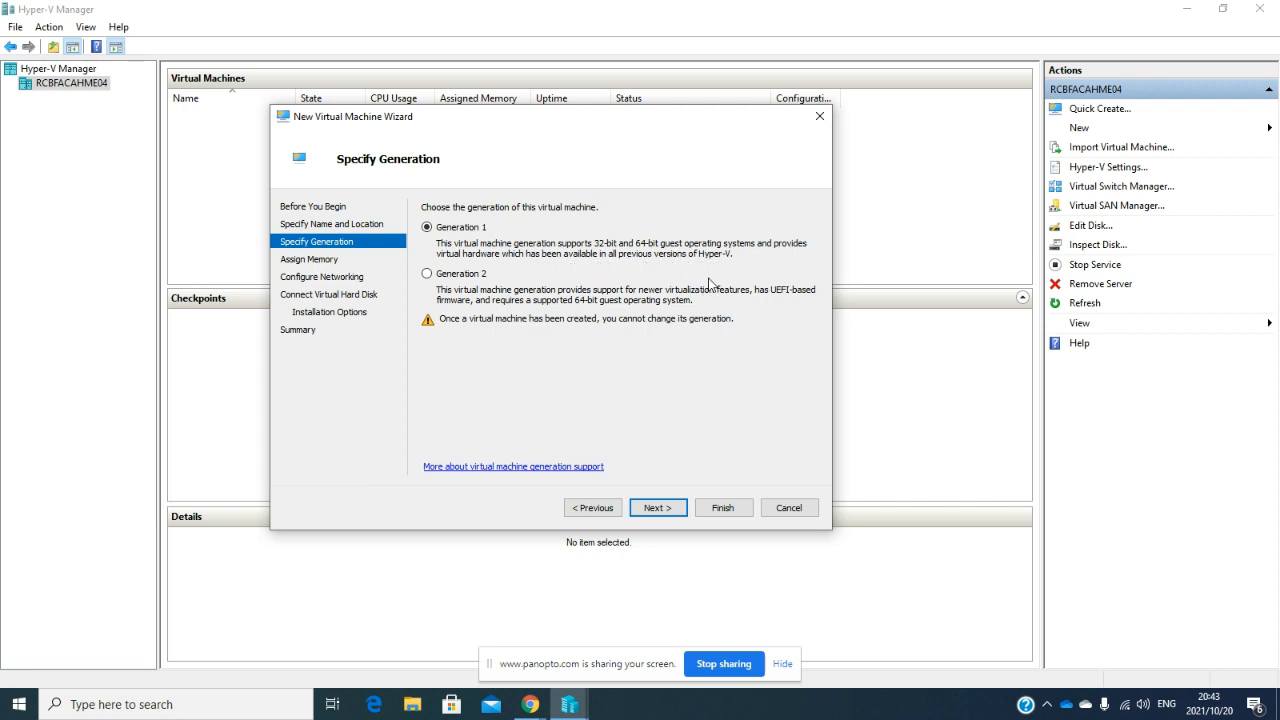
left_click(446, 276)
left_click(658, 508)
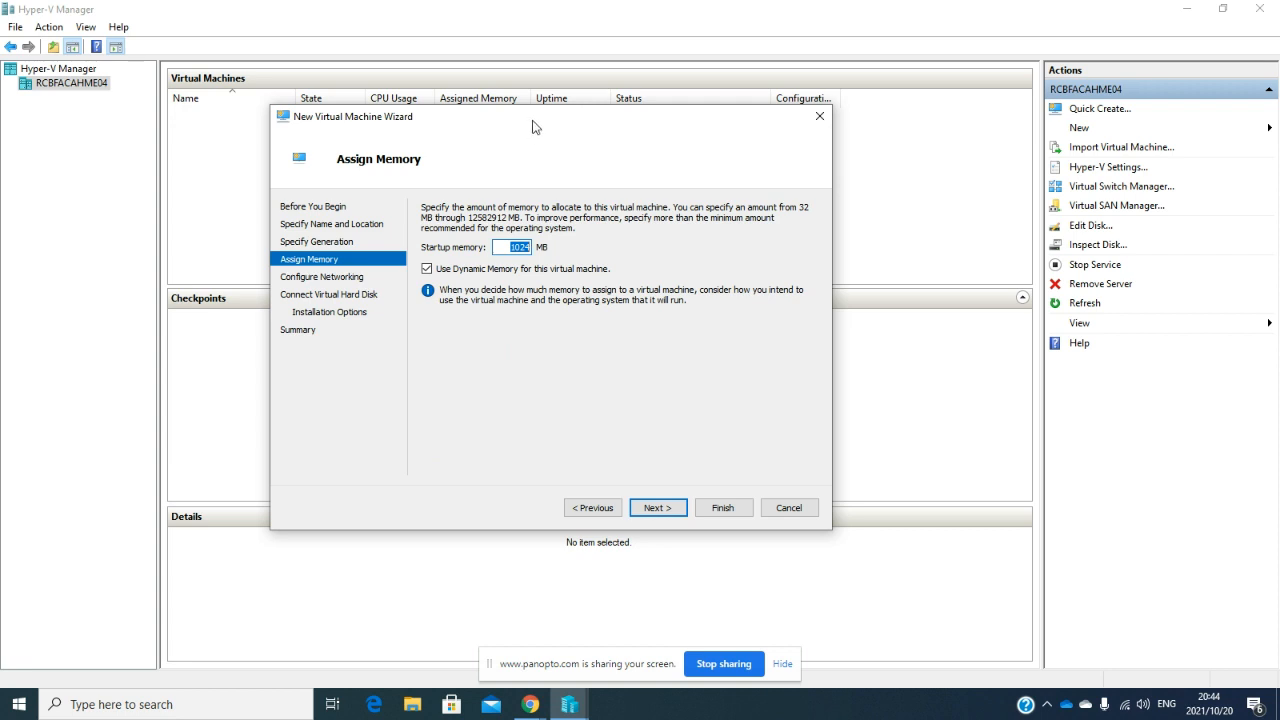
Assign 2048 MB of startup memory with Dynamic Memory left enabled and continue to the networking settings
left_click_drag(535, 123, 512, 92)
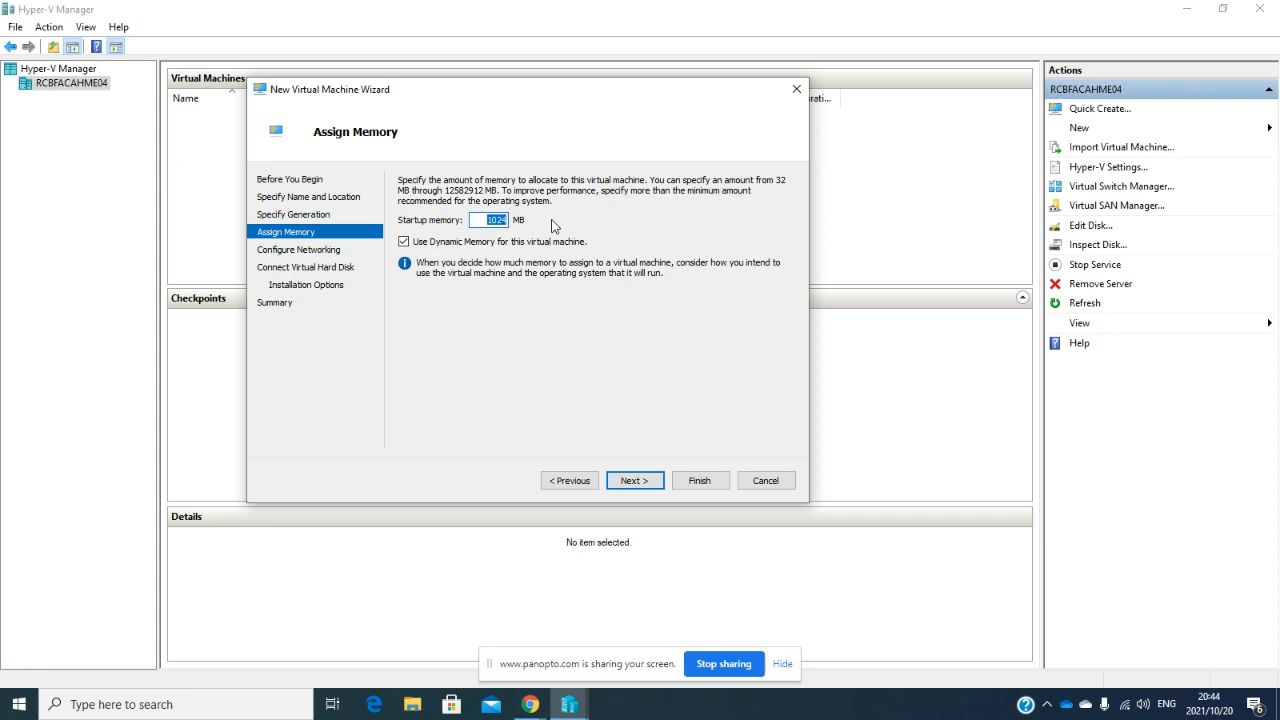
type("2")
key("BackSpace")
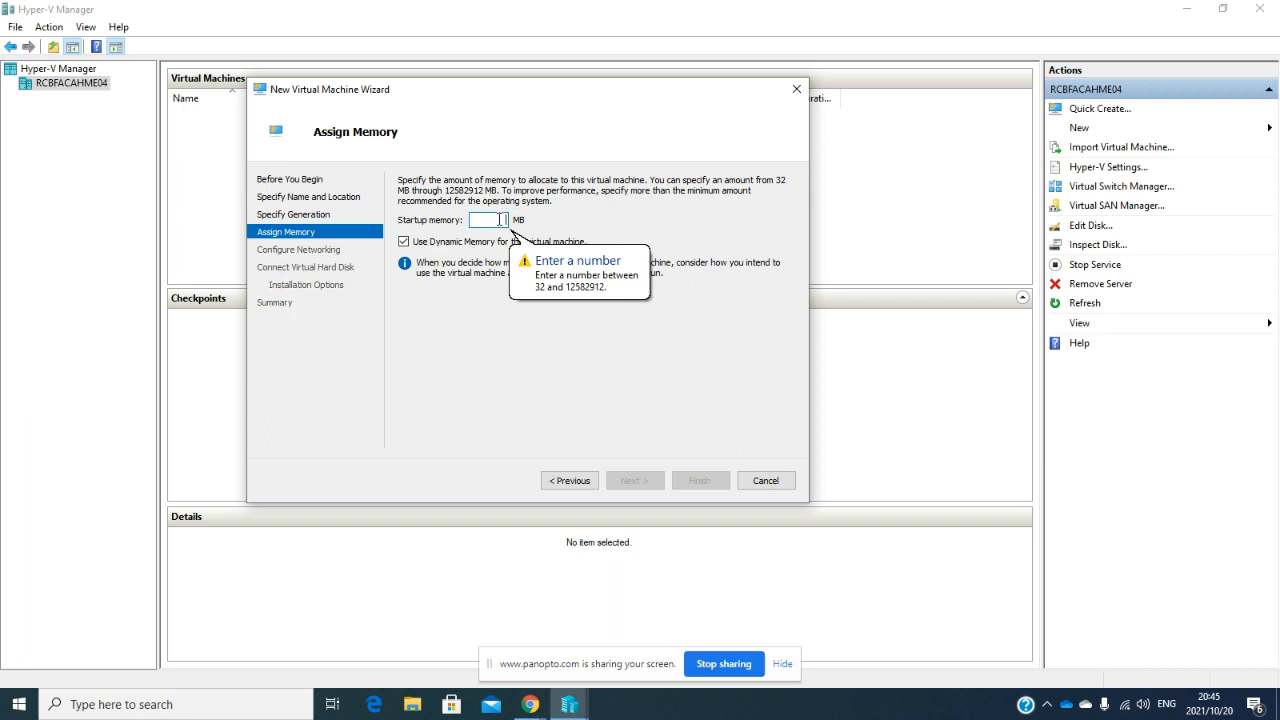
type("20")
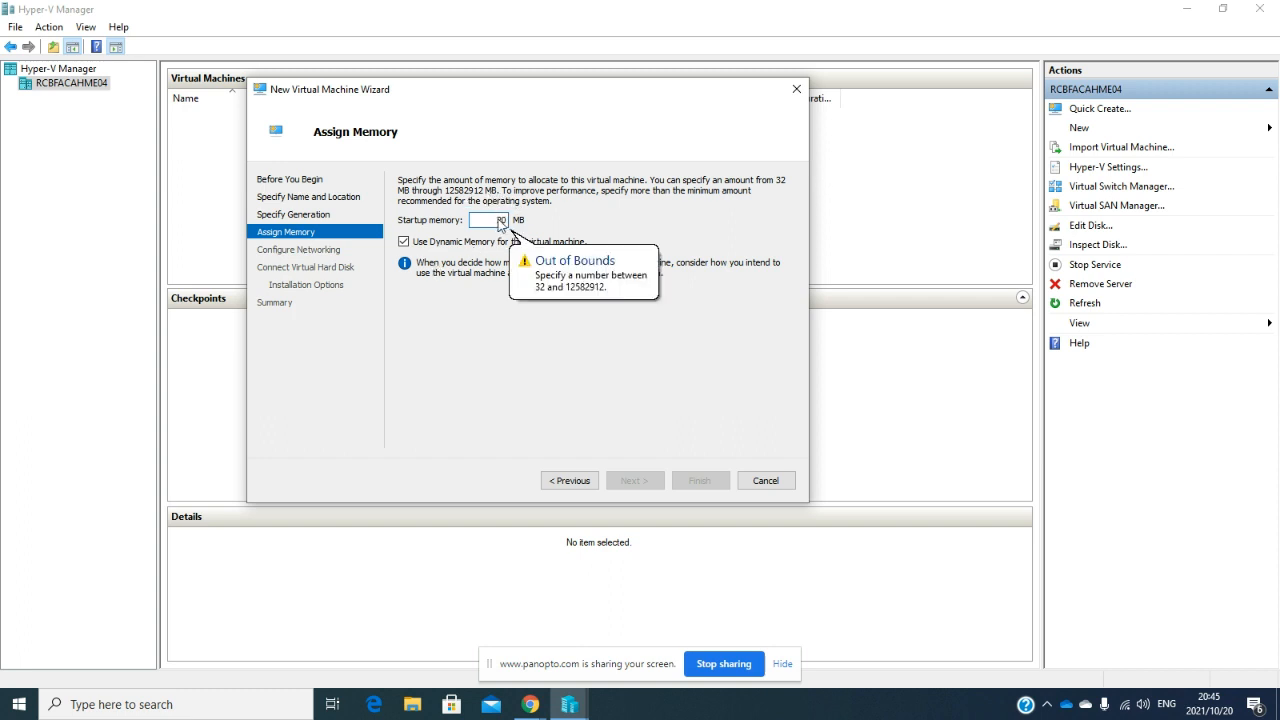
type("0")
key("BackSpace")
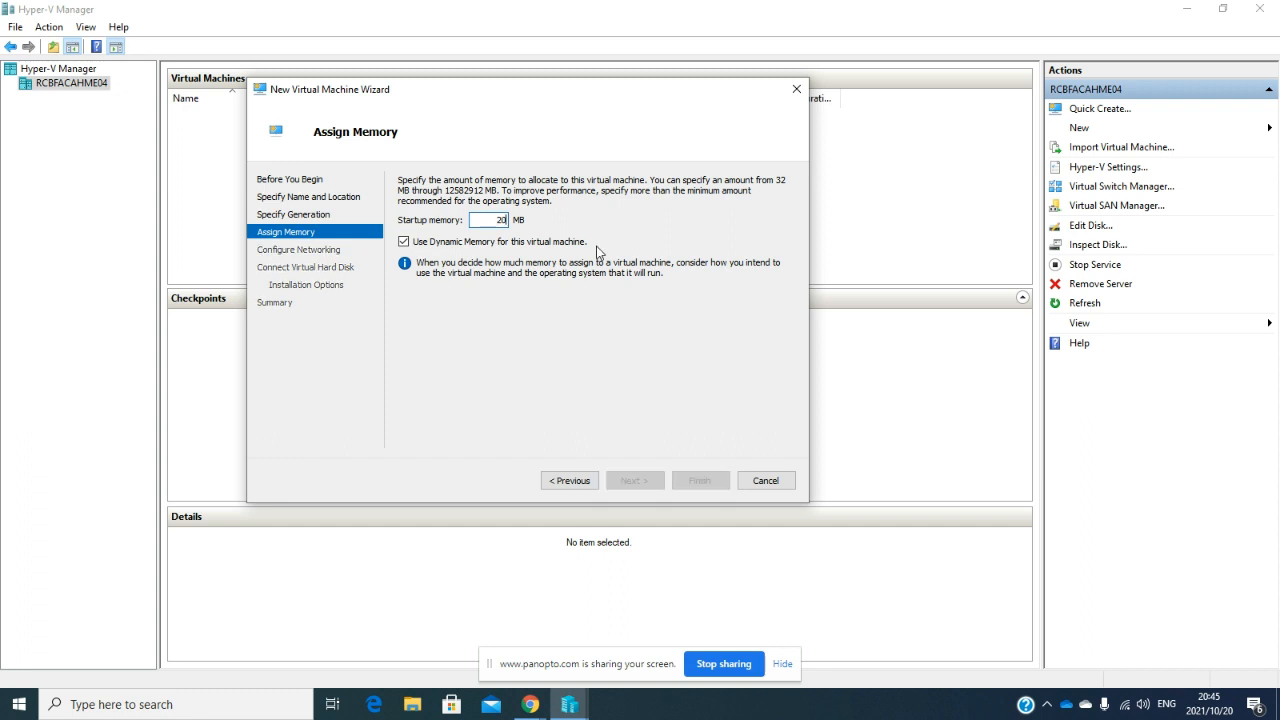
type("48")
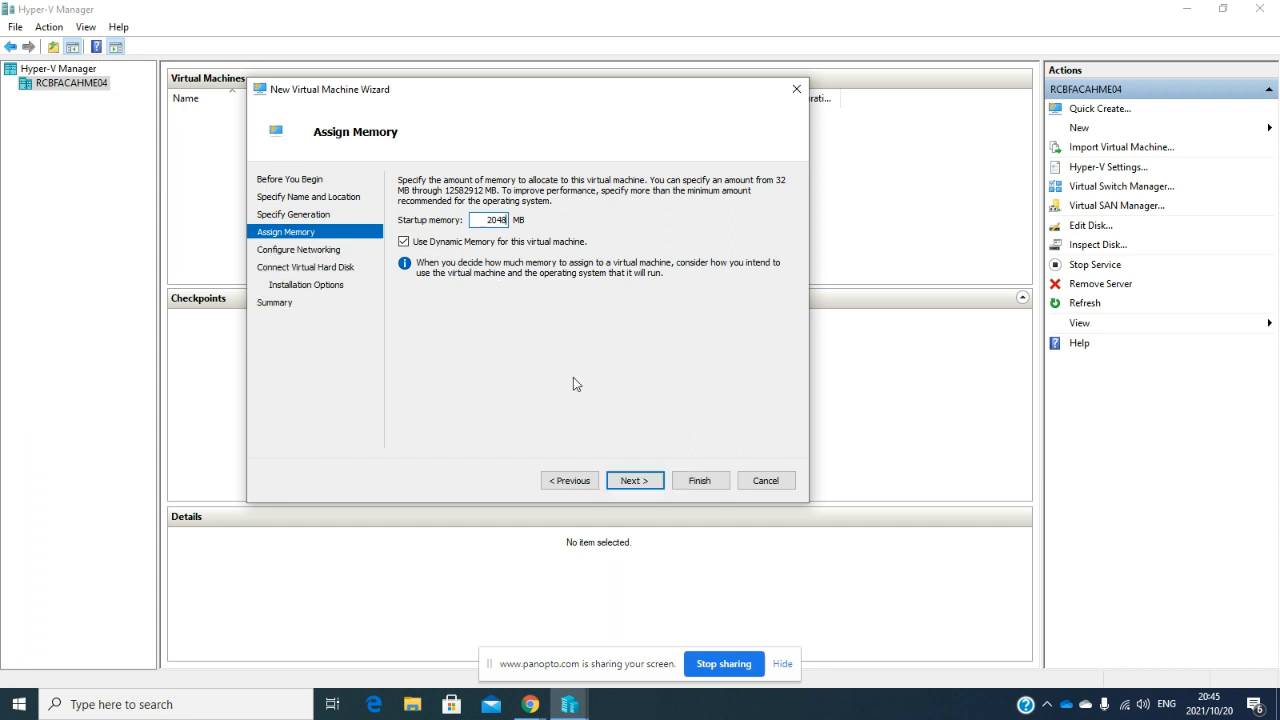
left_click(633, 480)
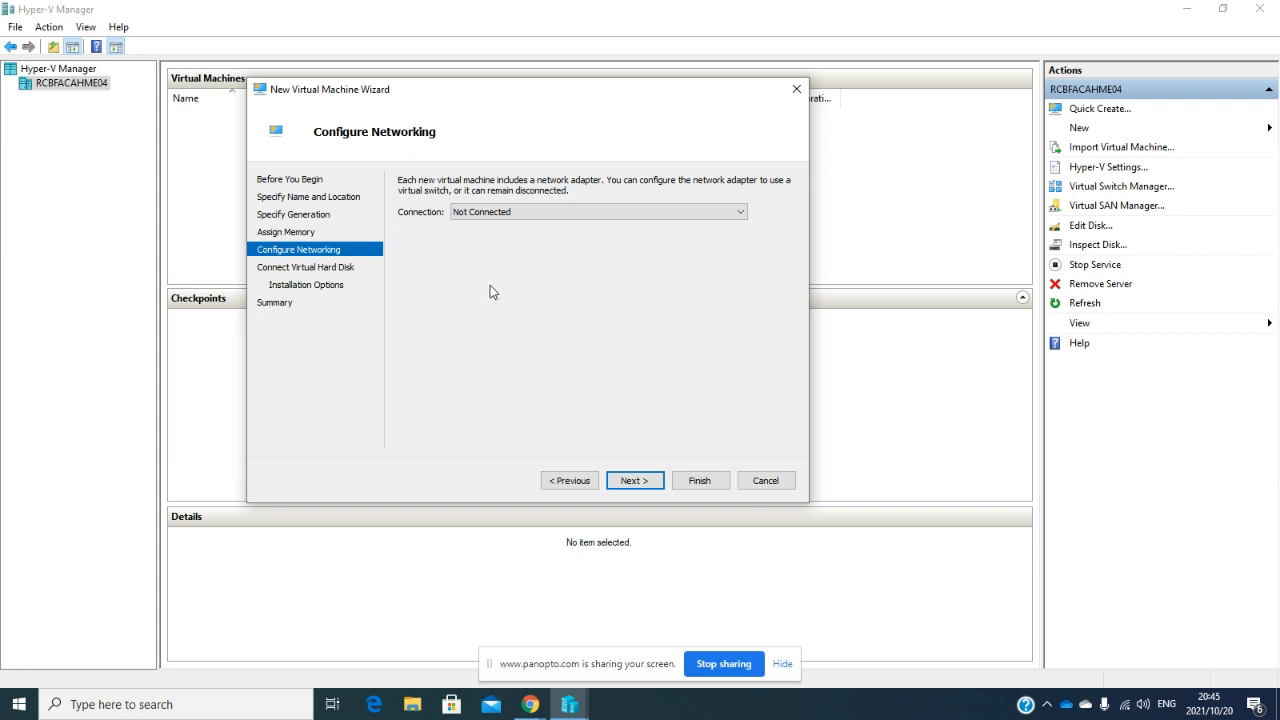
left_click(551, 213)
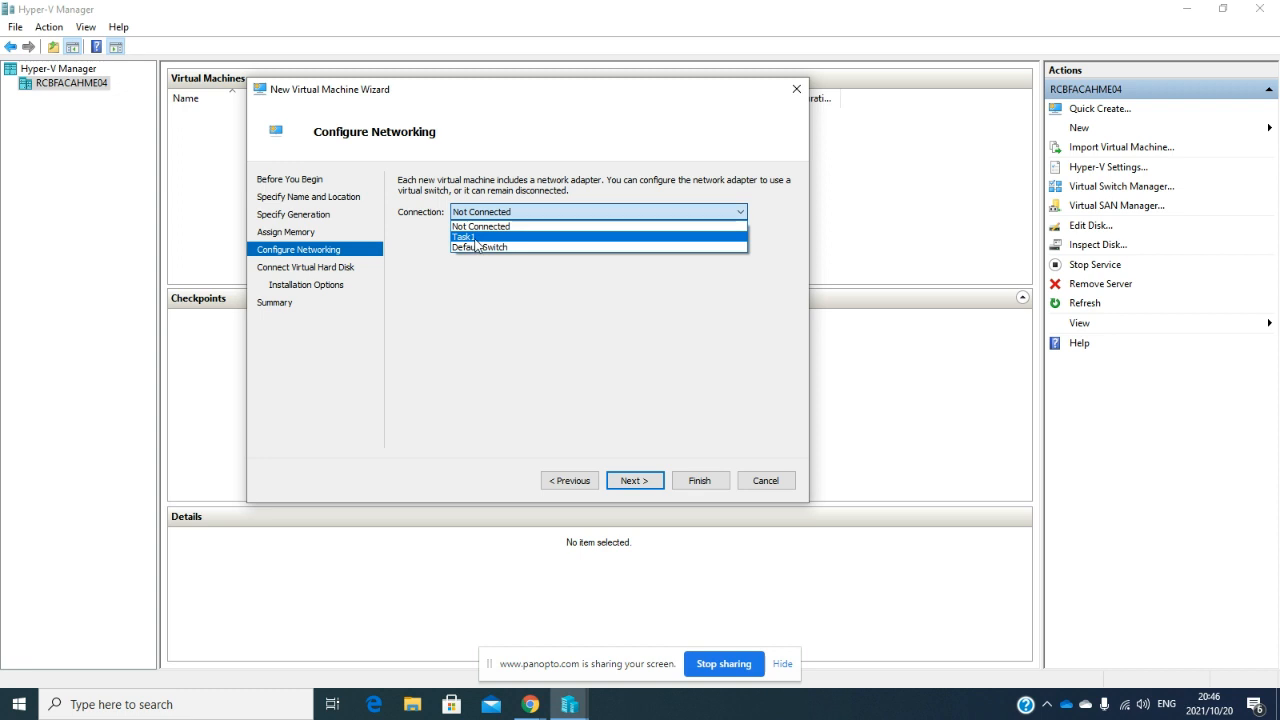
left_click(475, 238)
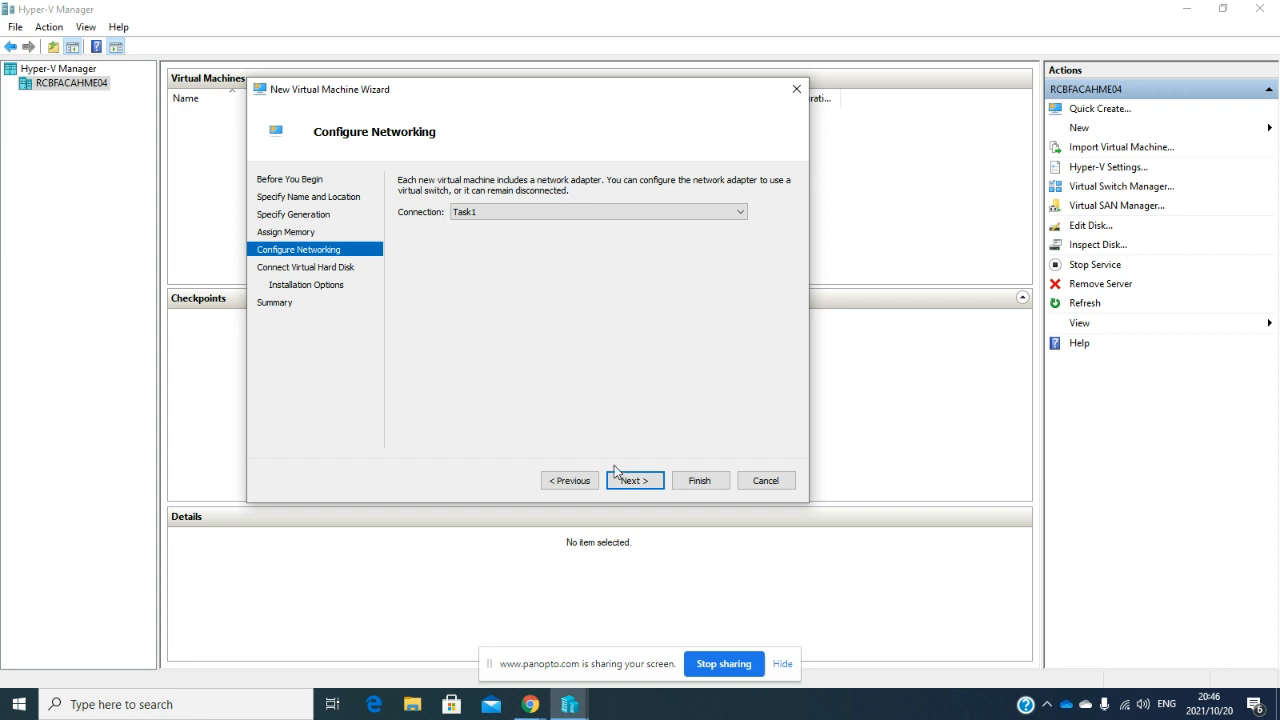
left_click(544, 212)
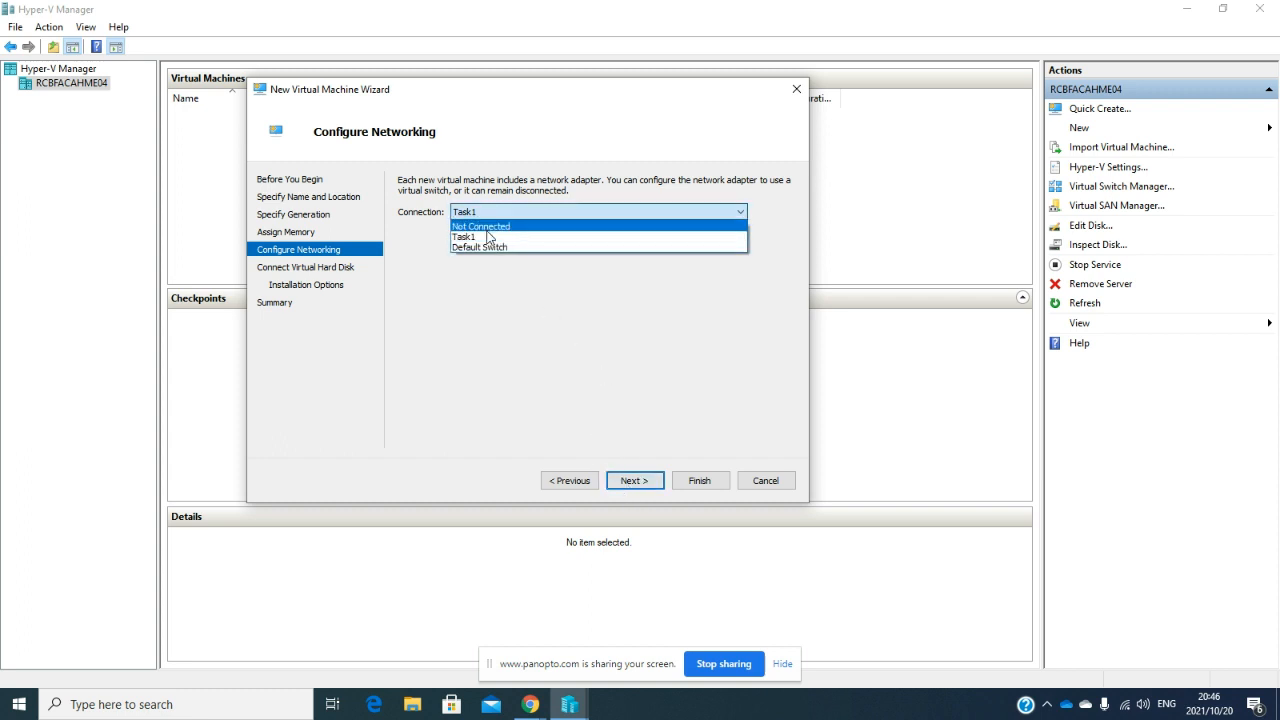
left_click(488, 229)
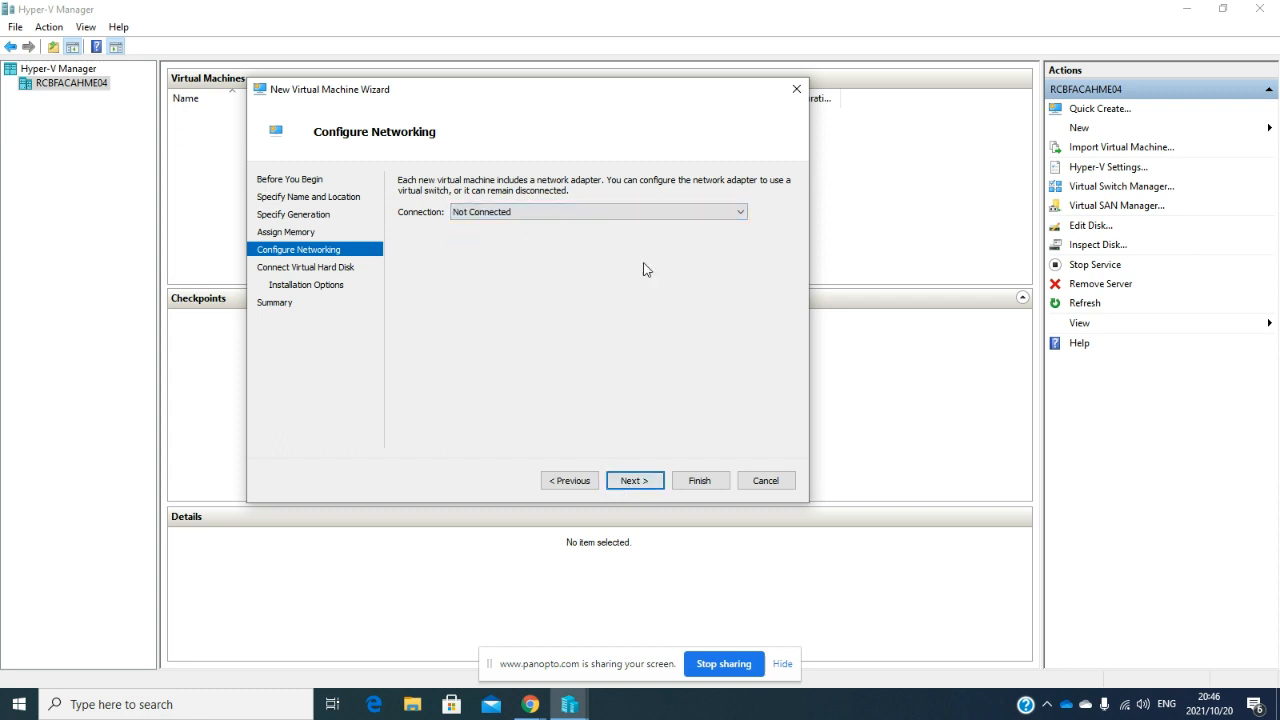
left_click(557, 212)
left_click(486, 238)
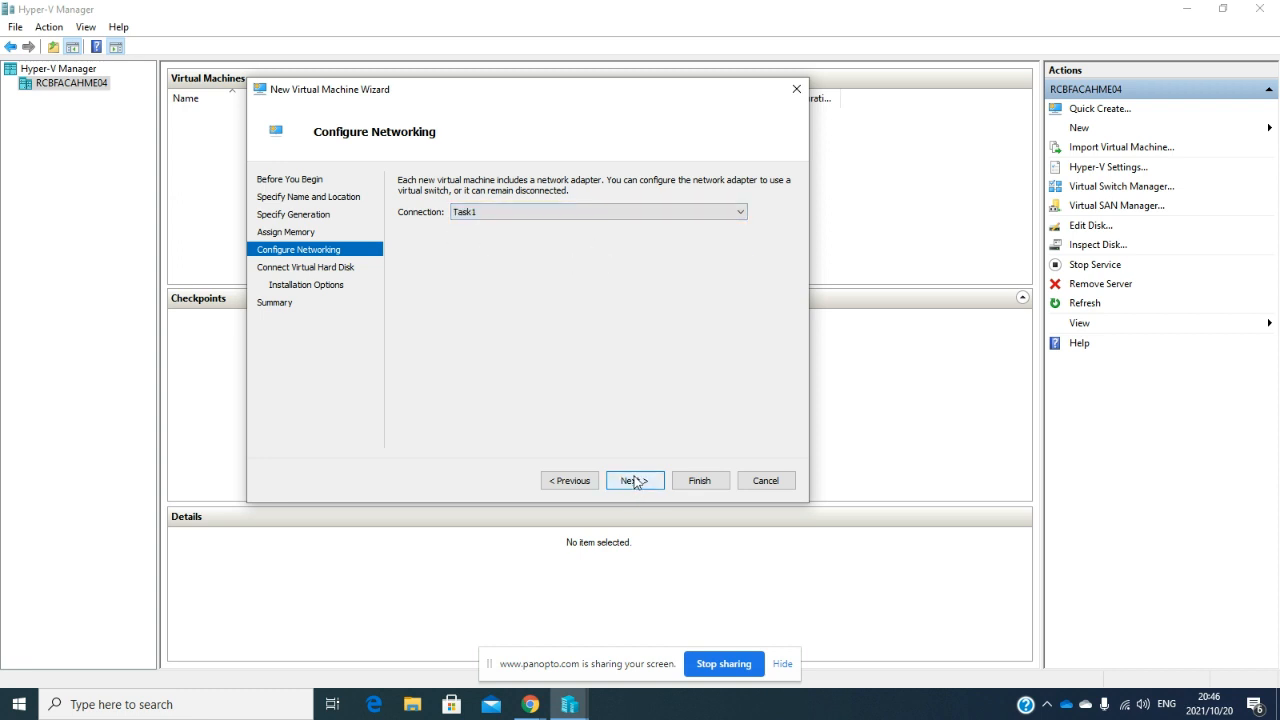
left_click(545, 212)
left_click(455, 229)
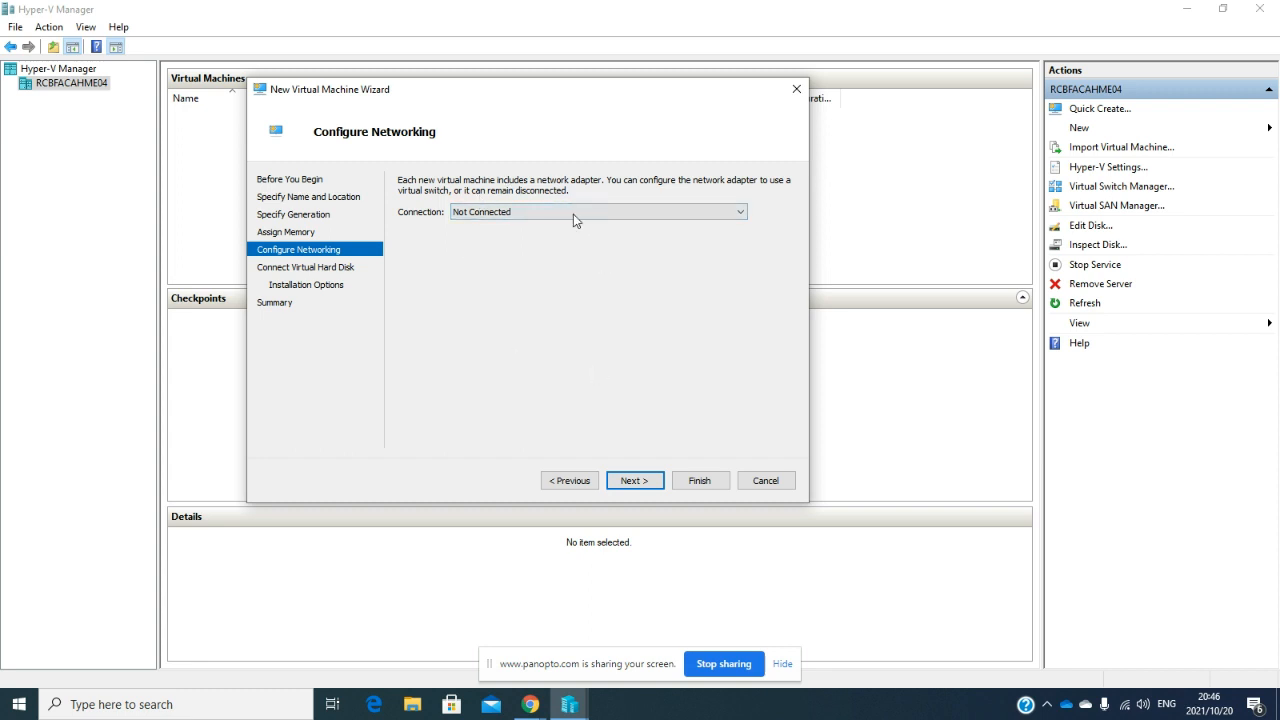
Connect the virtual machine's network adapter to the Task1 switch and continue to the virtual hard disk settings
left_click(573, 214)
left_click(500, 236)
left_click(645, 481)
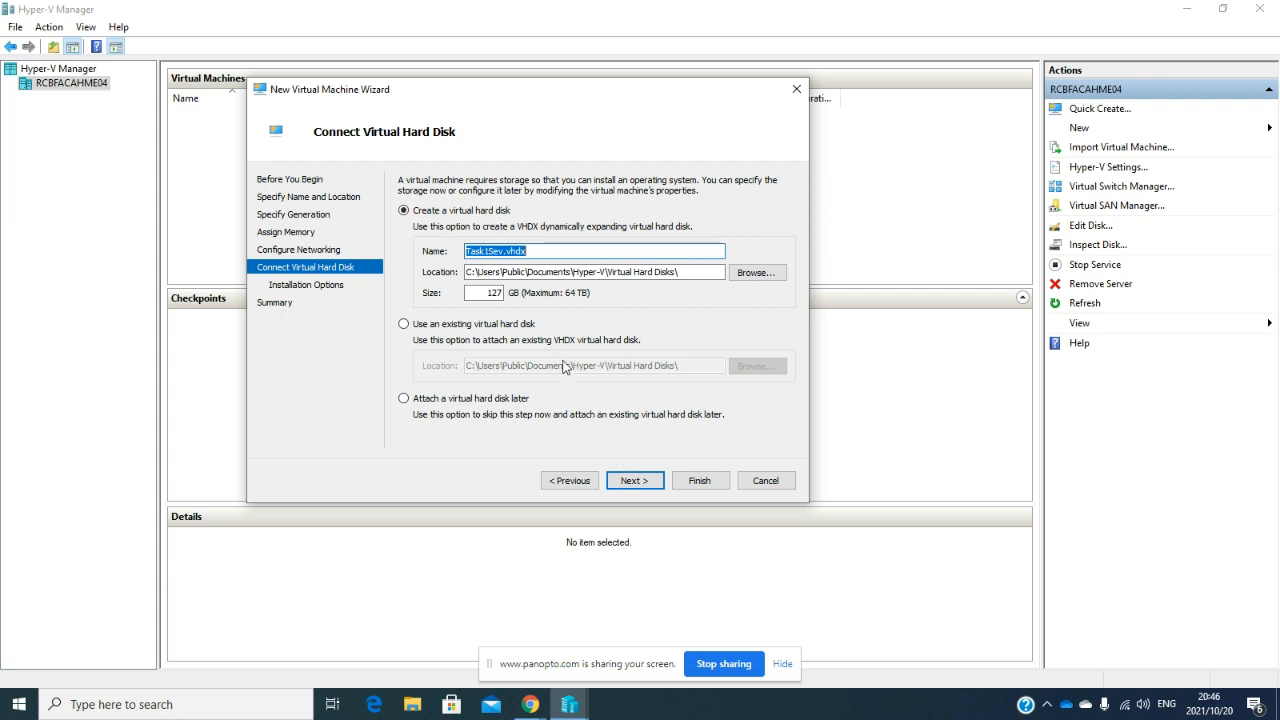
Create a 60 GB virtual hard disk, keeping the name Task1Sev.vhdx and the default location
double_click(490, 293)
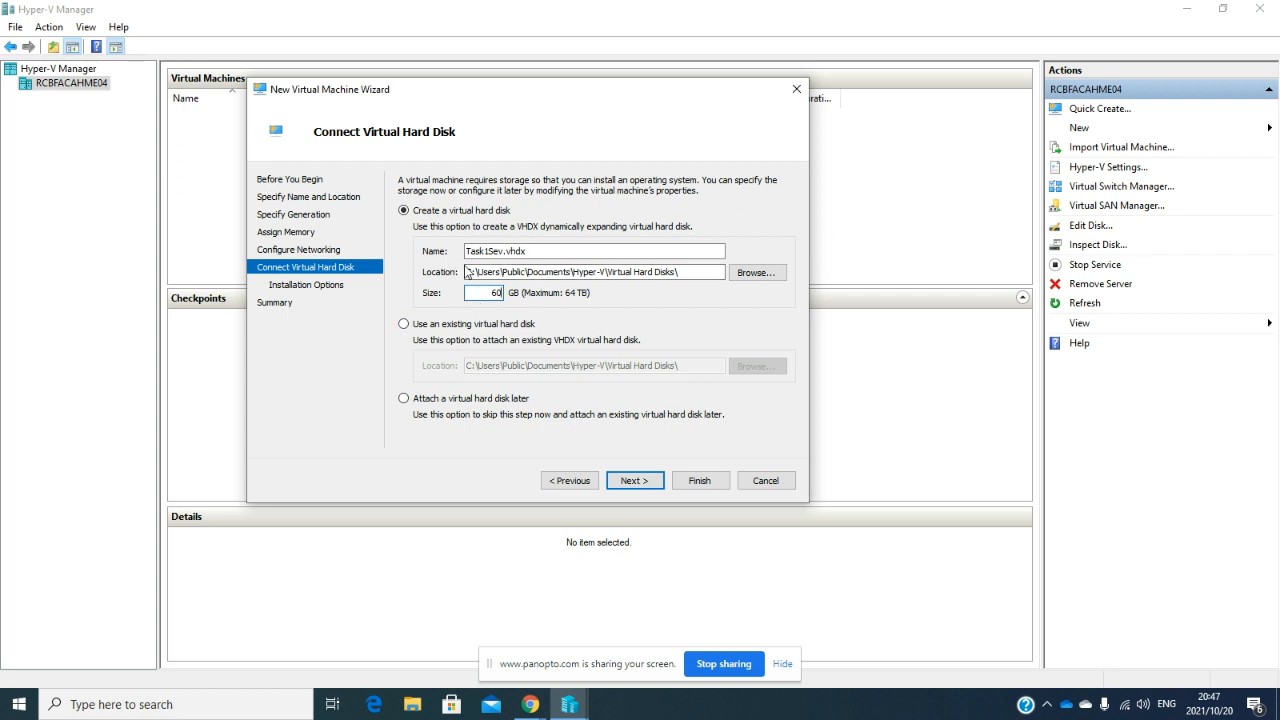
left_click(528, 253)
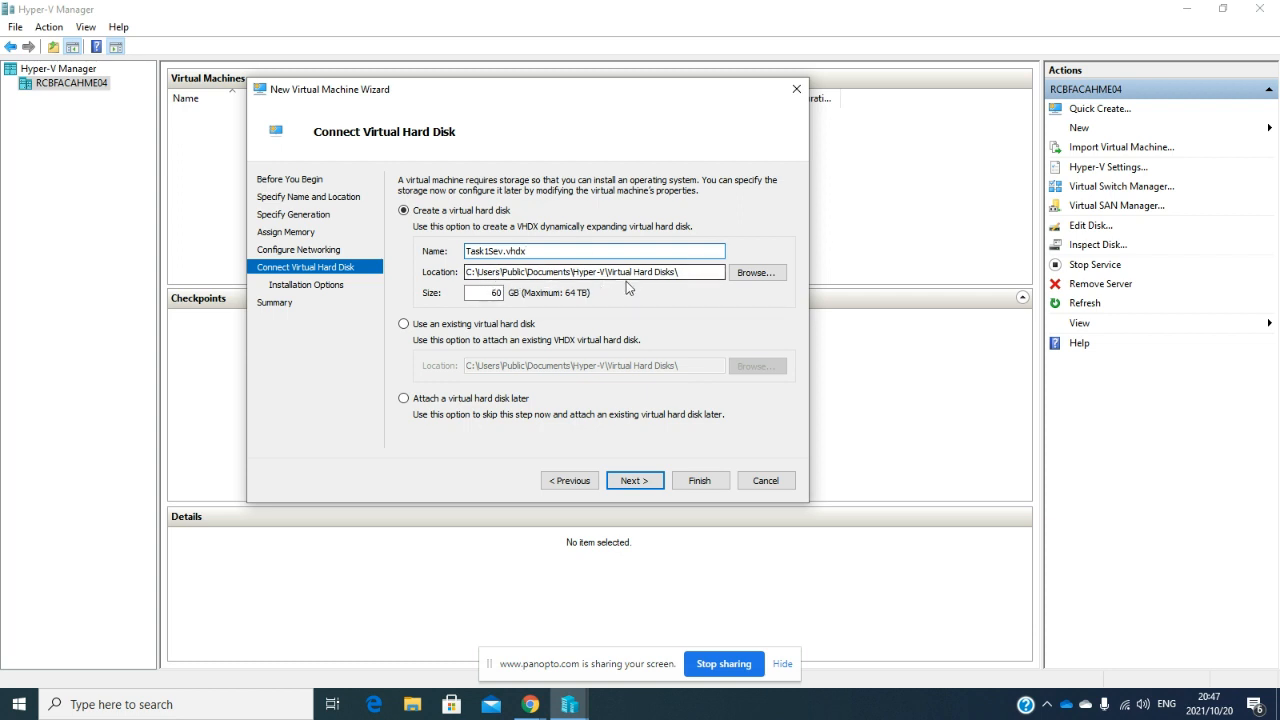
left_click(743, 280)
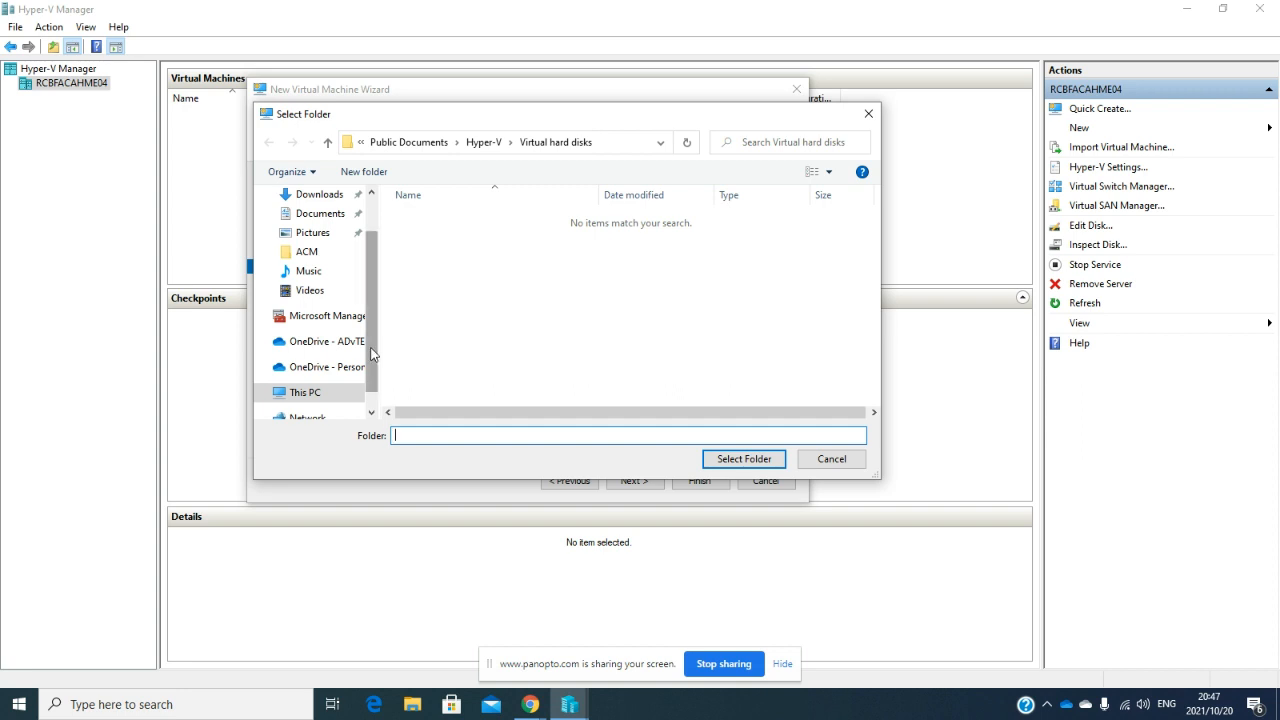
scroll(371, 345, "up", 3)
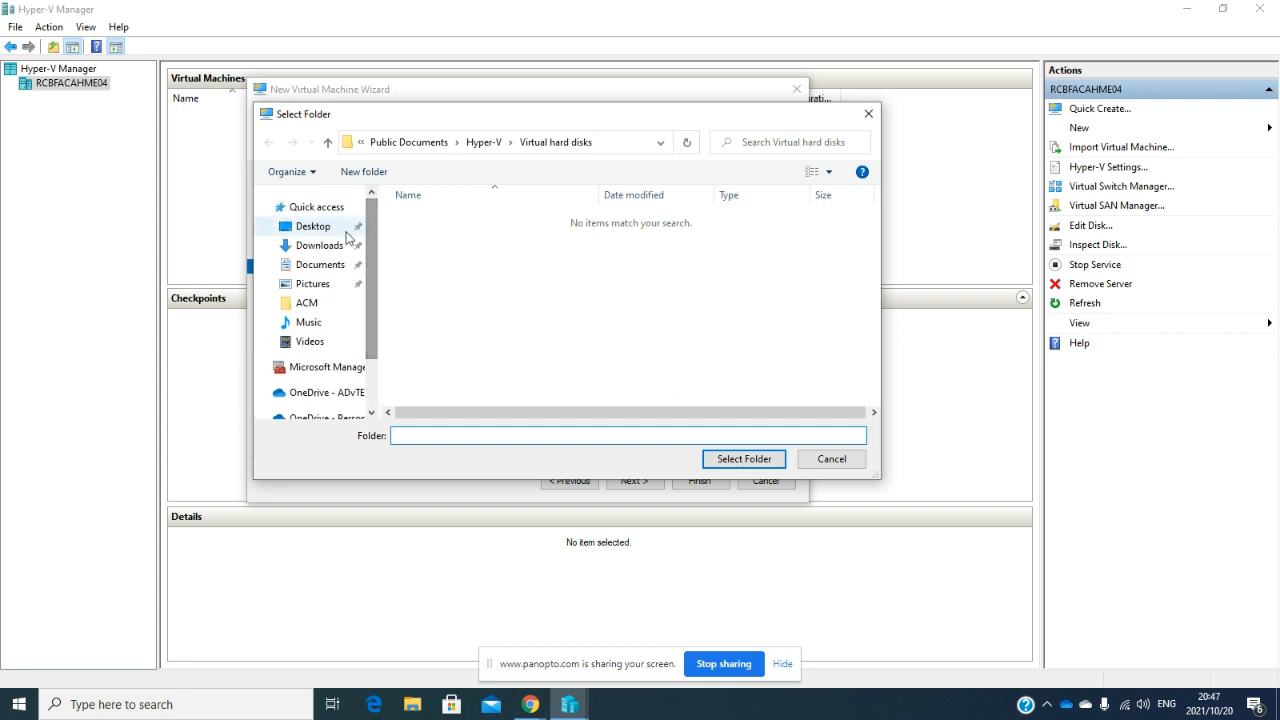
left_click(831, 458)
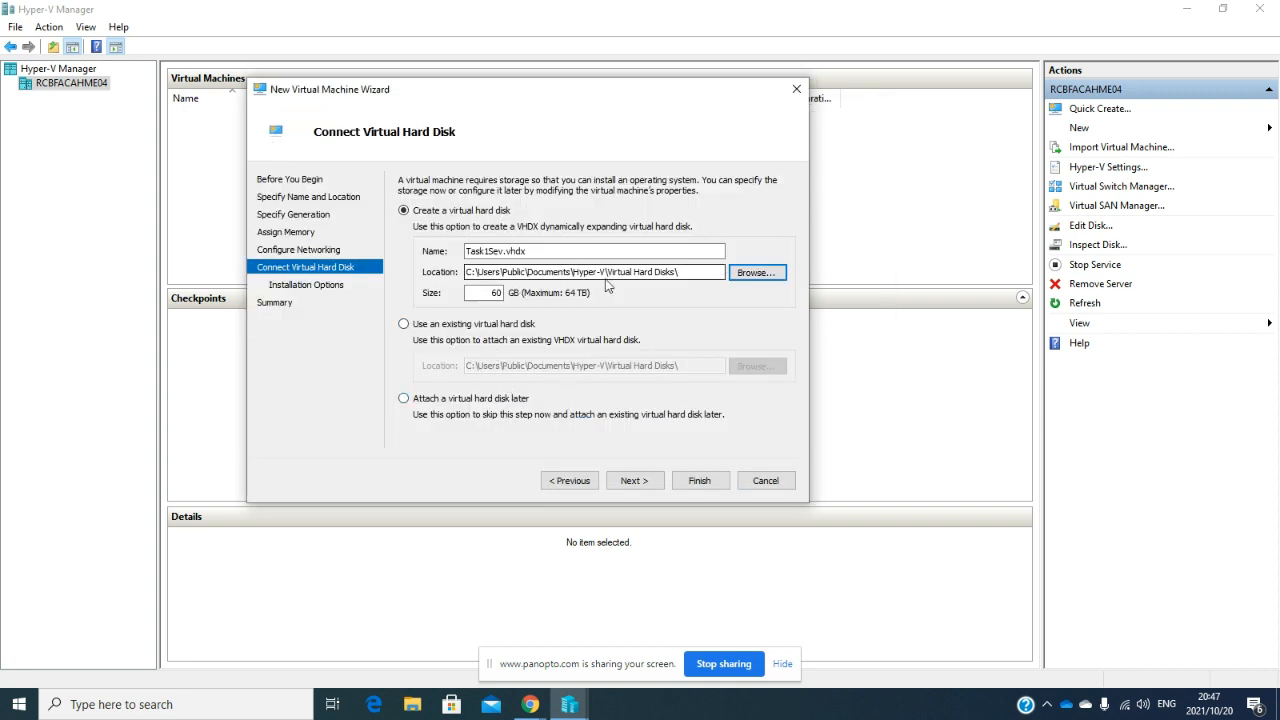
left_click(650, 484)
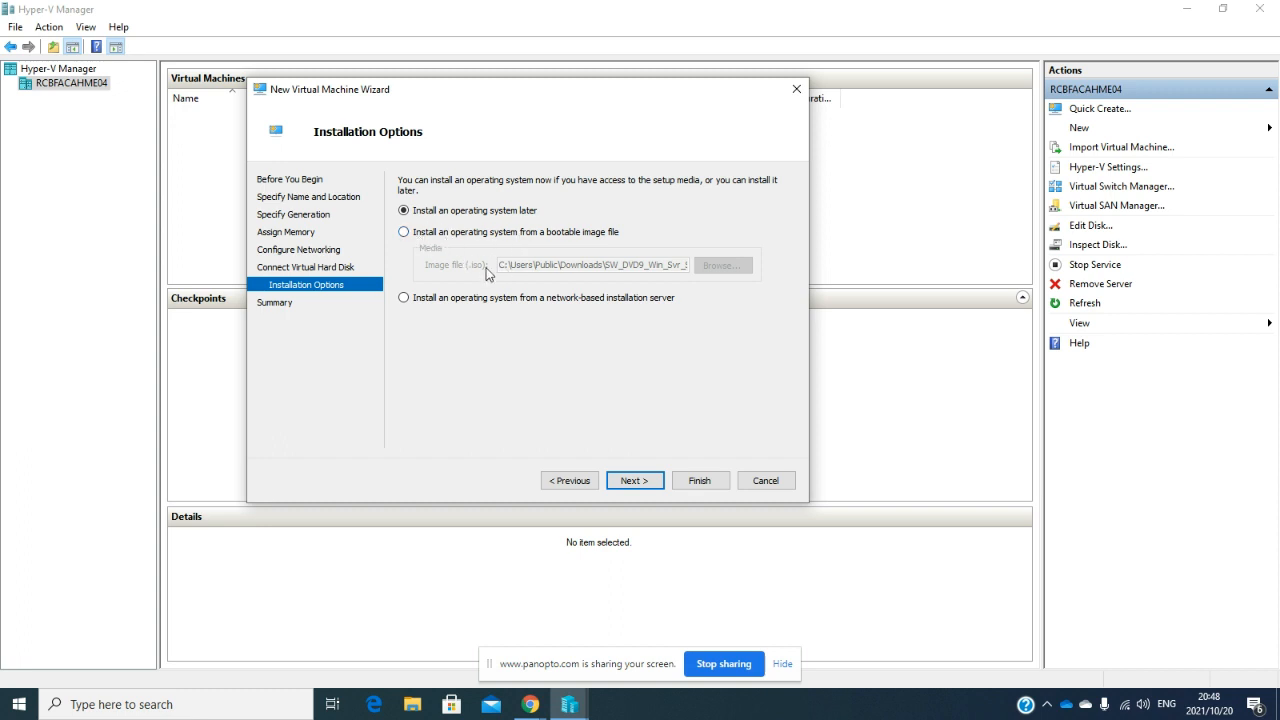
Set the operating system to install from the bootable image SW_DVD9_Win_Svr_STD_Core_and_DataCtr_Core_2016_64Bit_English_-3_MLF_X21-30350.ISO in Public Downloads and continue to the summary
left_click(418, 237)
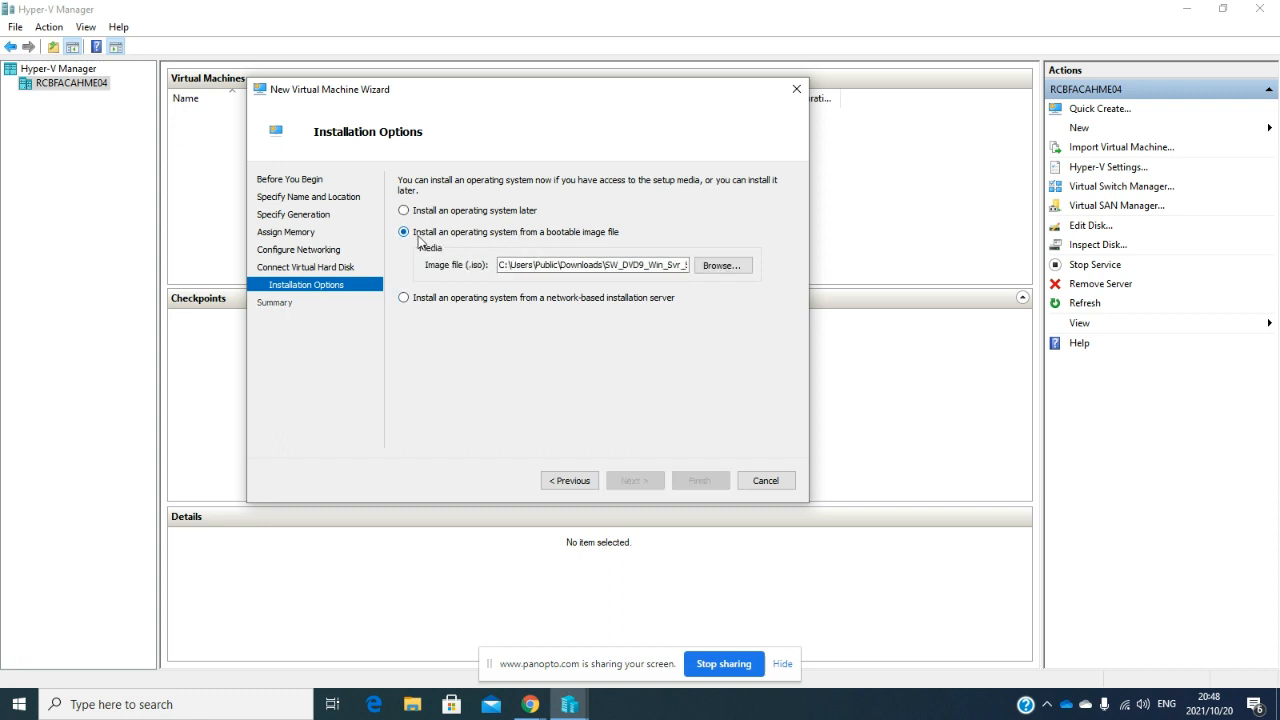
left_click(717, 268)
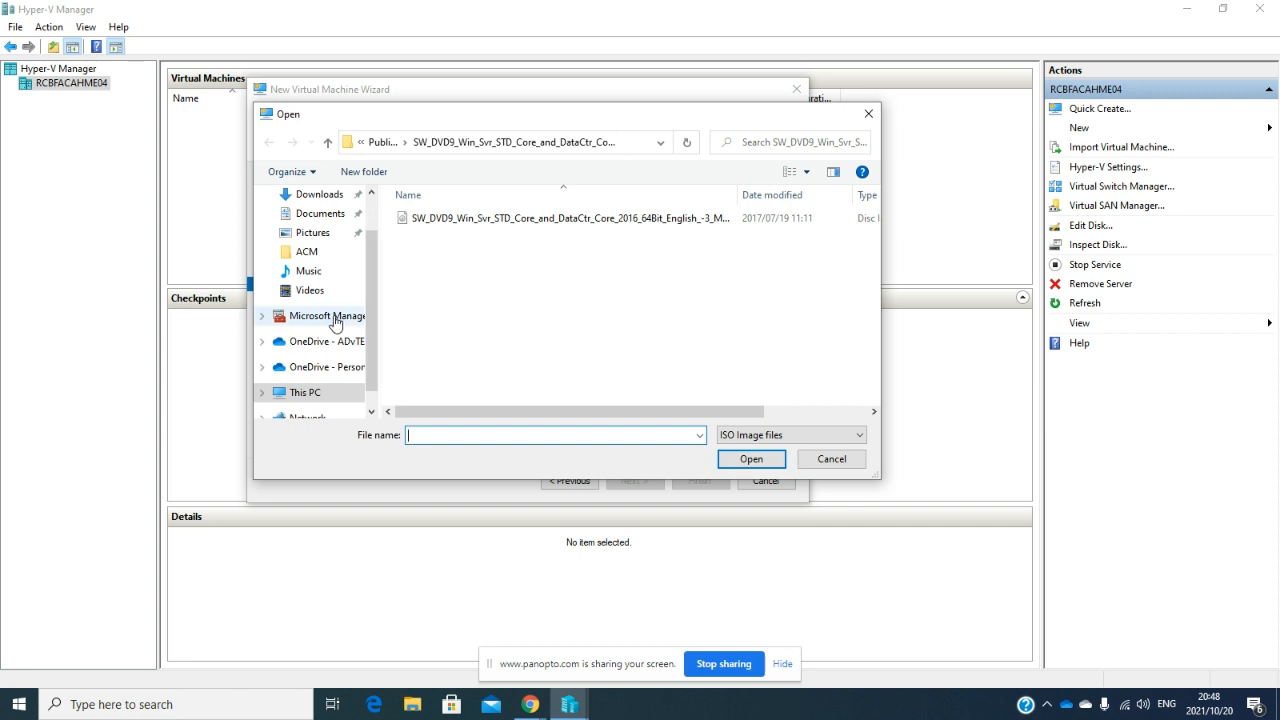
scroll(337, 316, "up", 1)
left_click(313, 226)
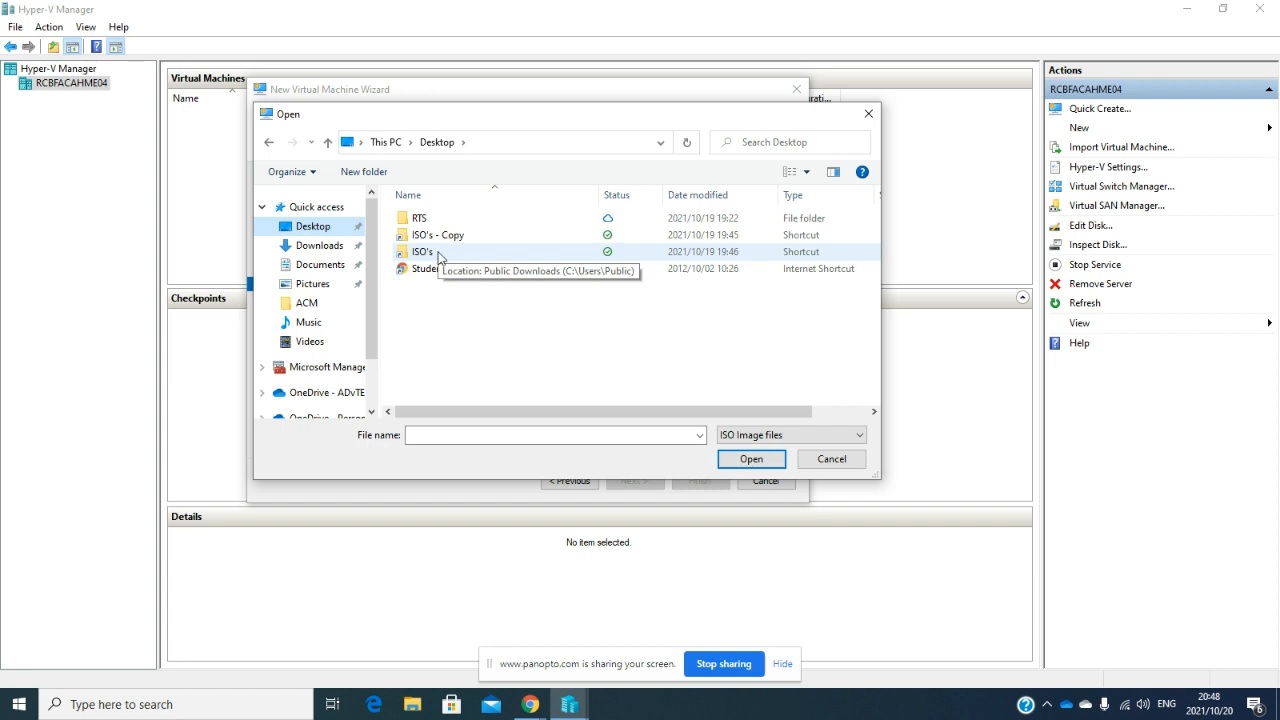
double_click(439, 256)
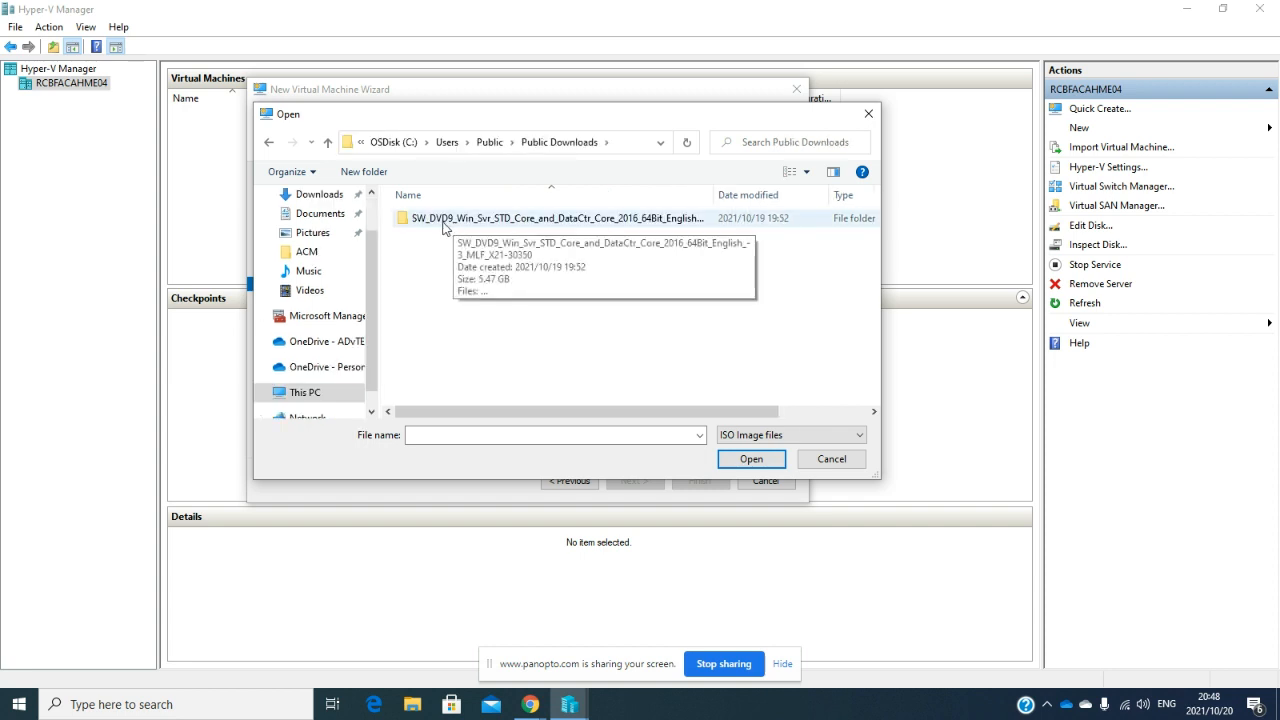
left_click_drag(713, 195, 793, 194)
double_click(620, 220)
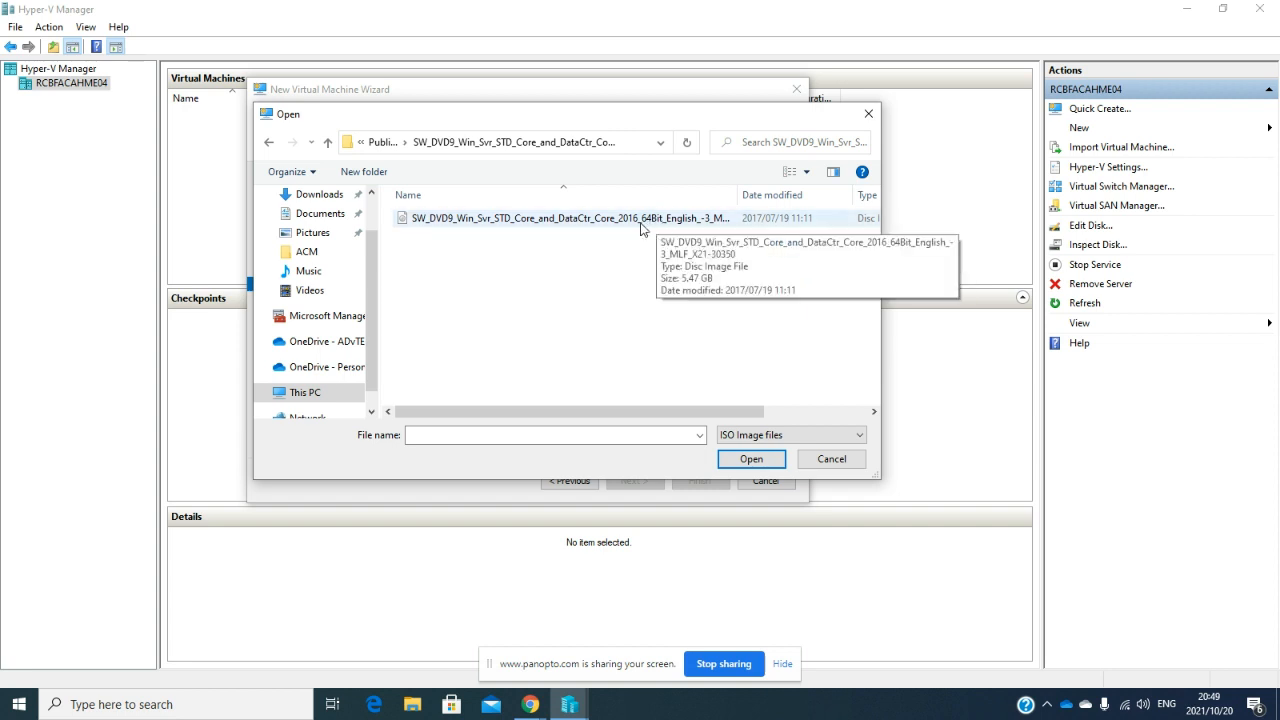
left_click(528, 222)
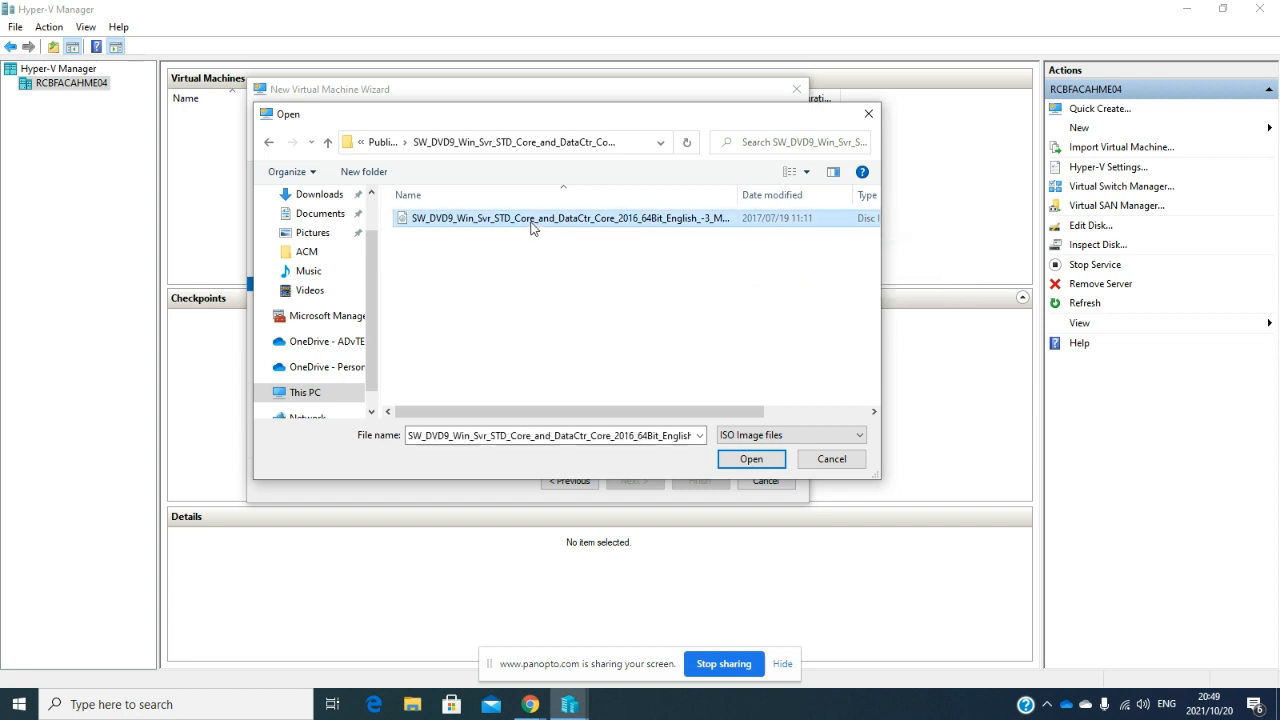
left_click(744, 460)
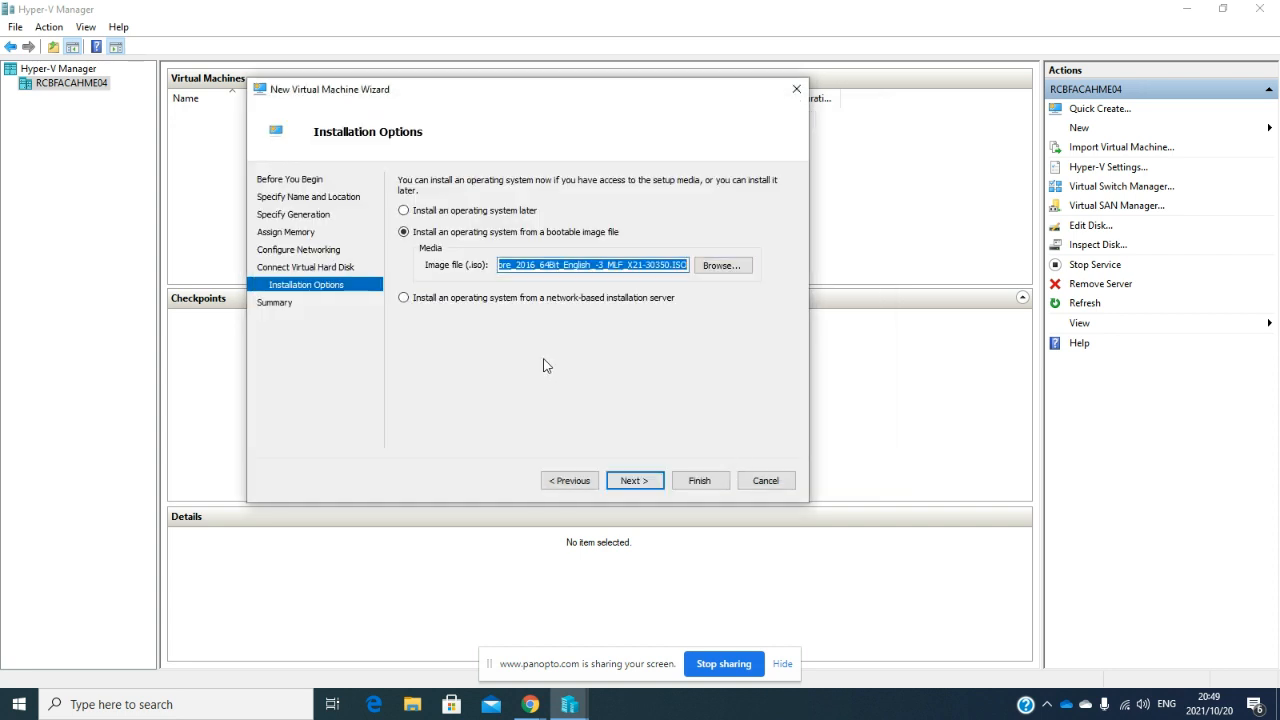
left_click(632, 481)
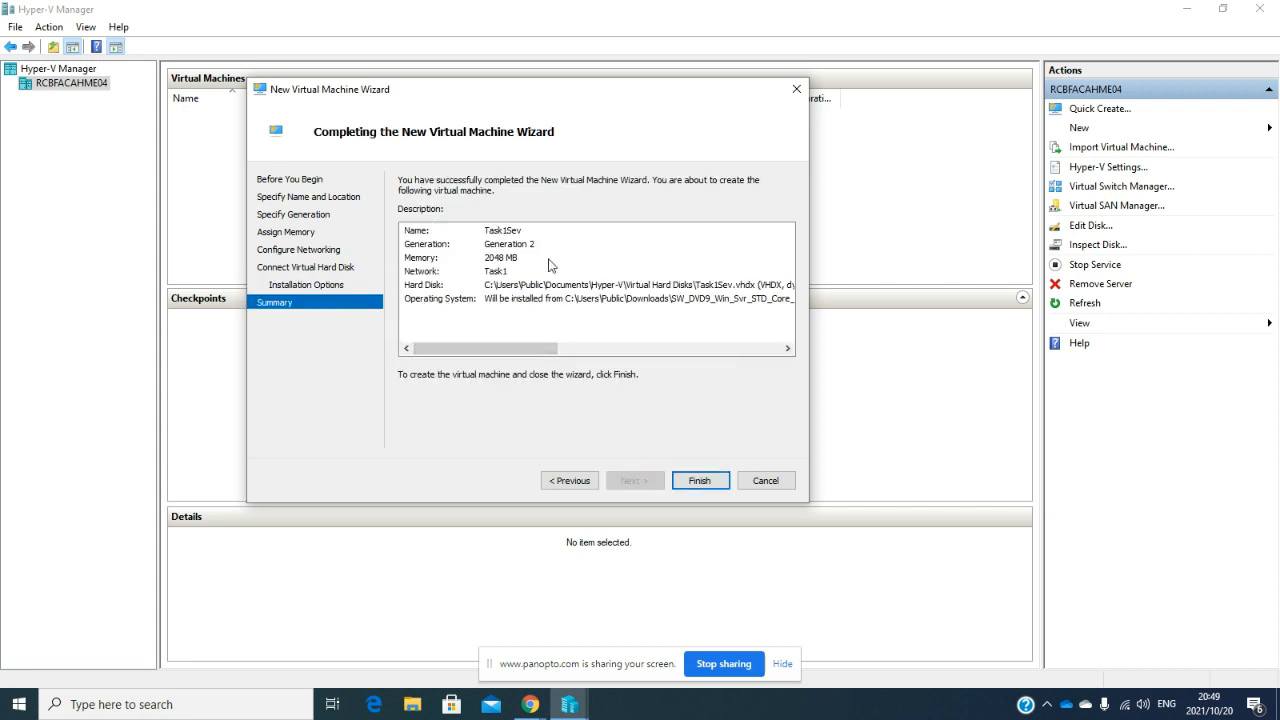
Review each entry of the wizard's summary, finish creating the Task1Sev virtual machine, and leave its name editing
left_click(438, 233)
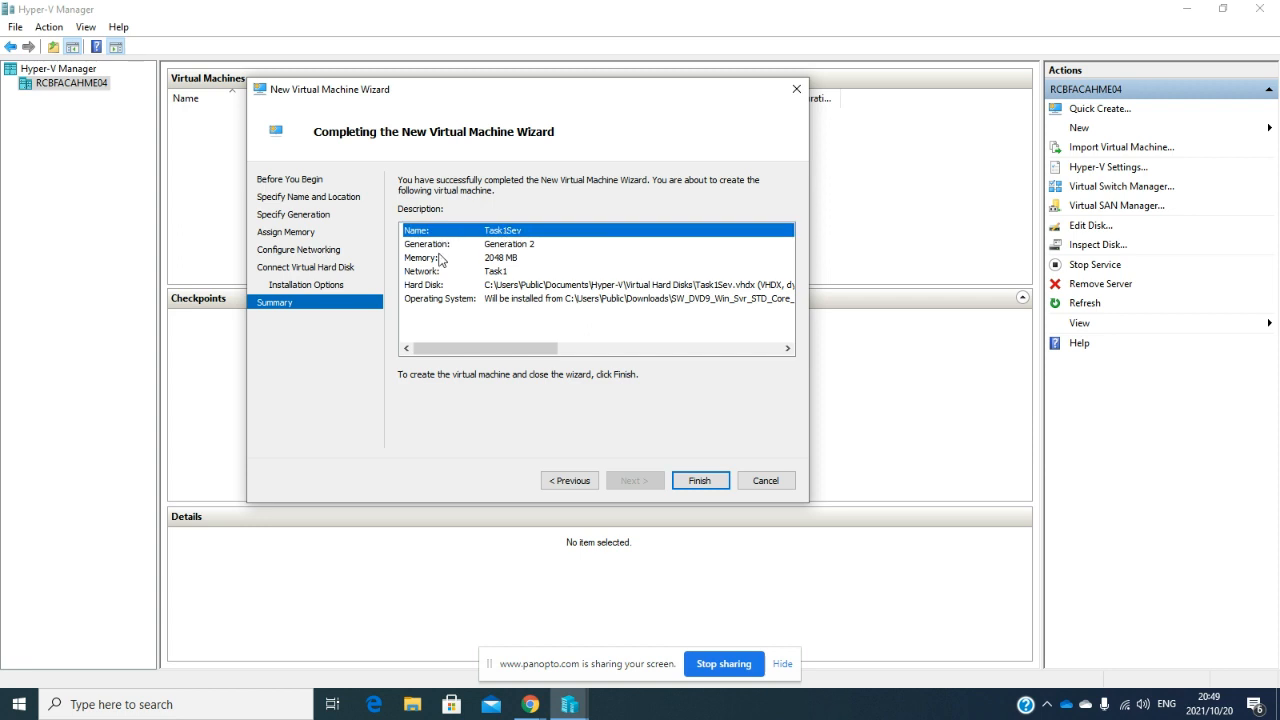
left_click(447, 246)
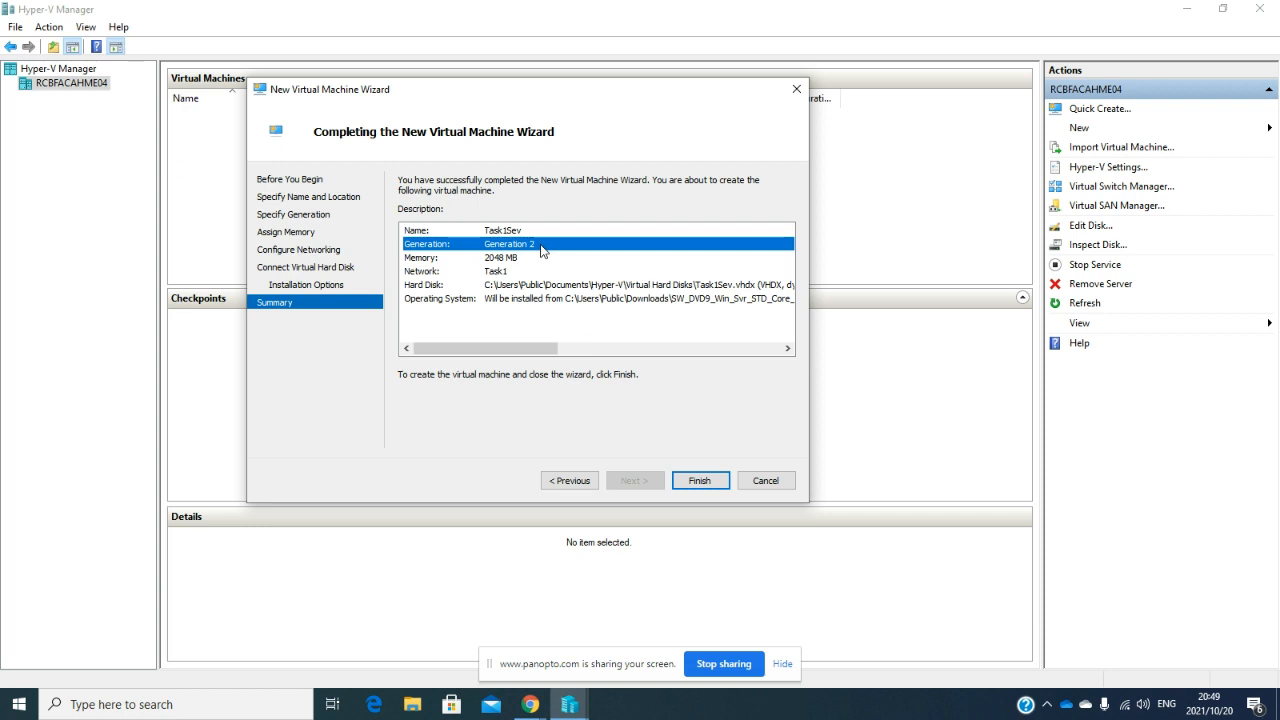
left_click(441, 260)
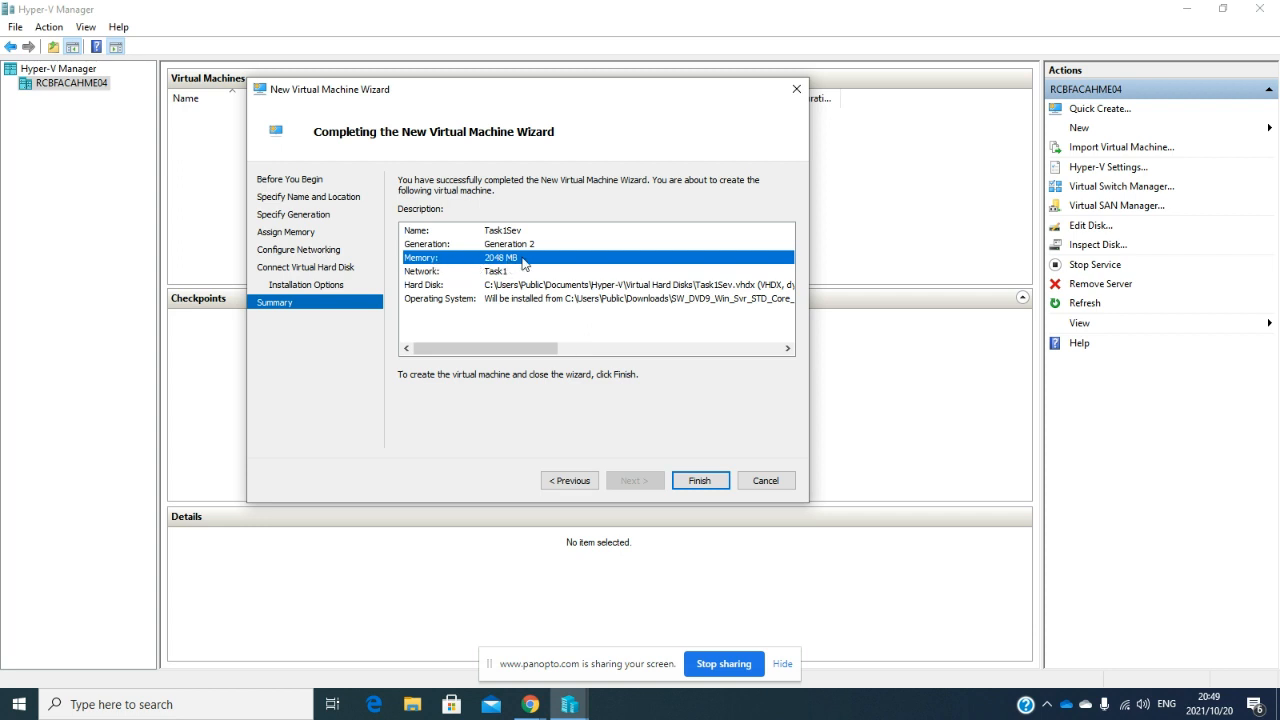
left_click(523, 272)
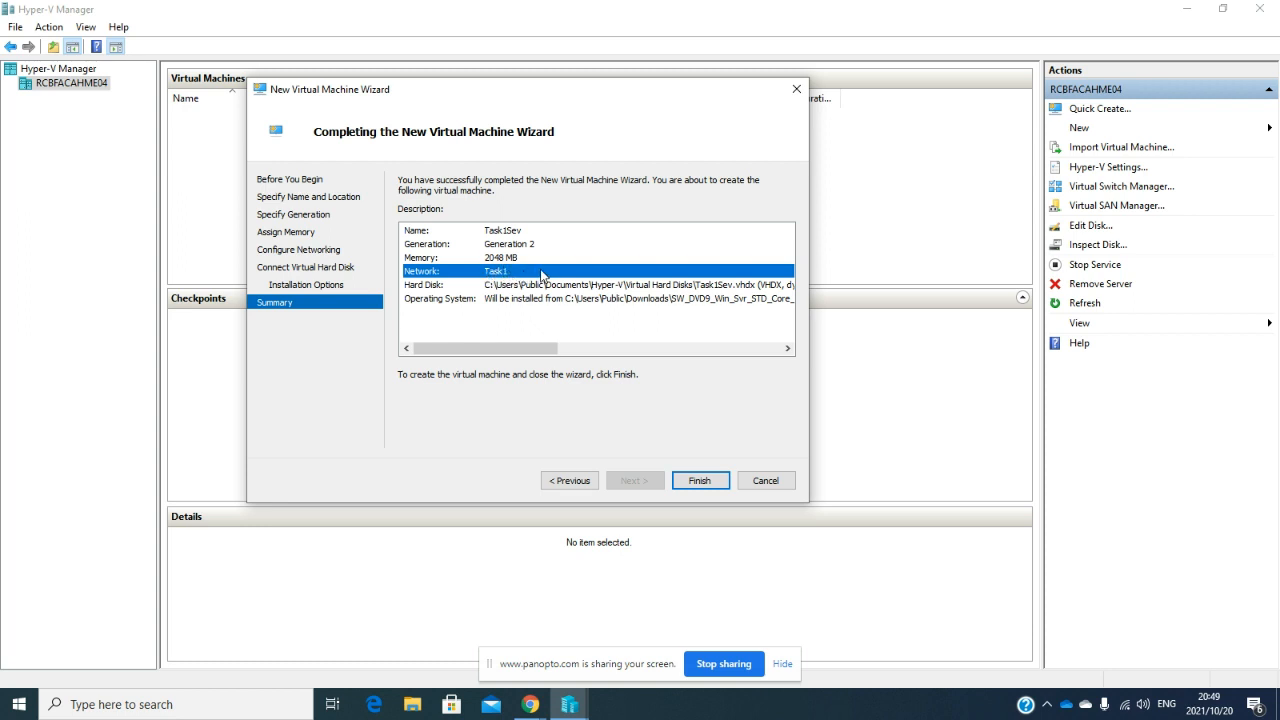
left_click(516, 285)
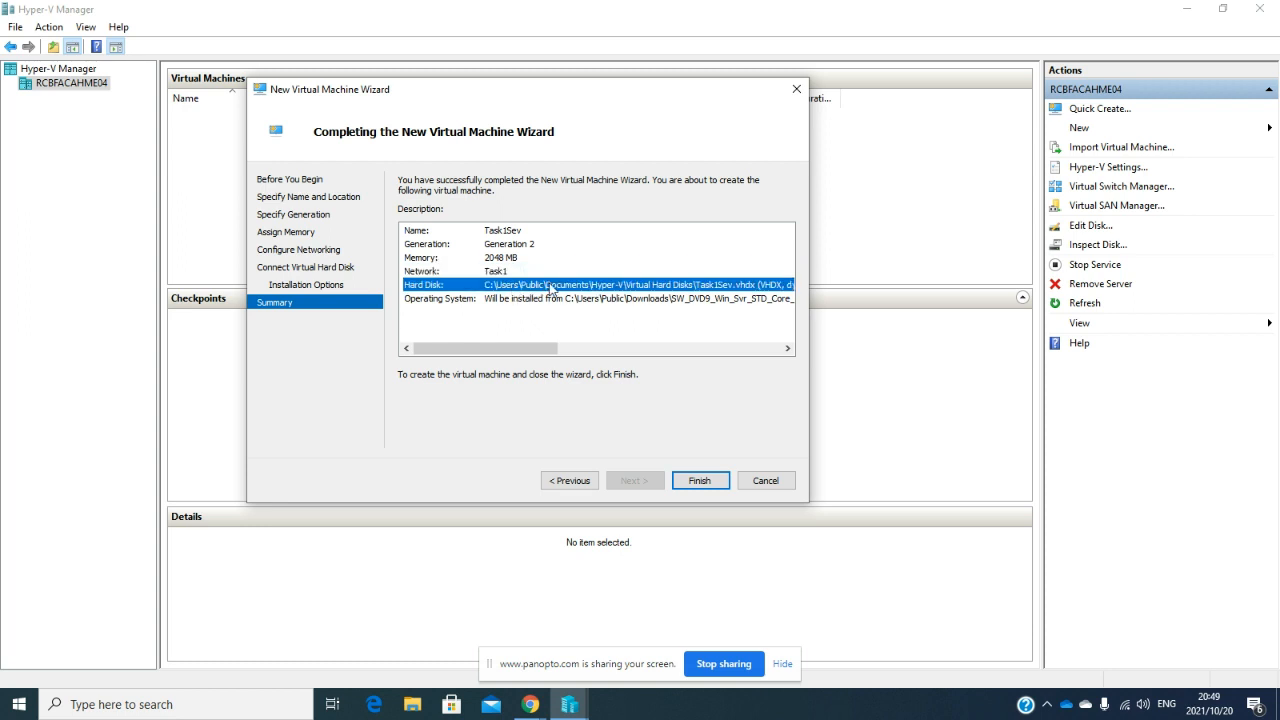
left_click(451, 303)
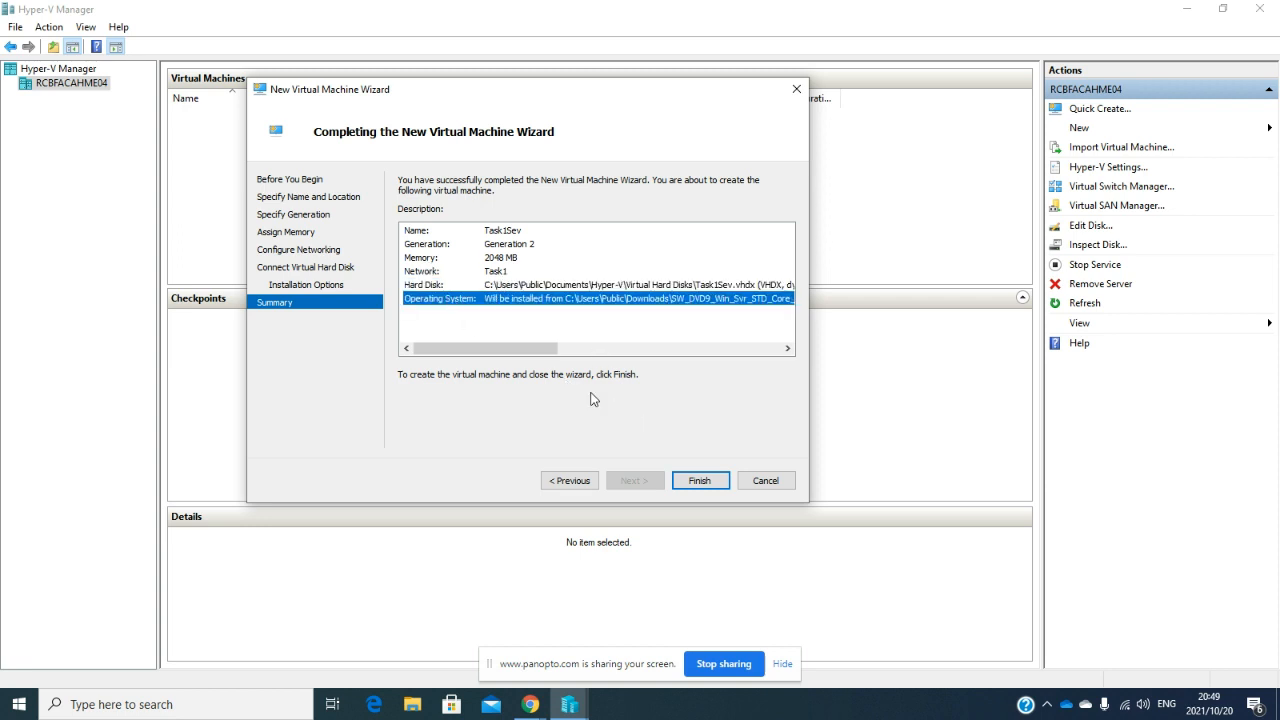
left_click(700, 481)
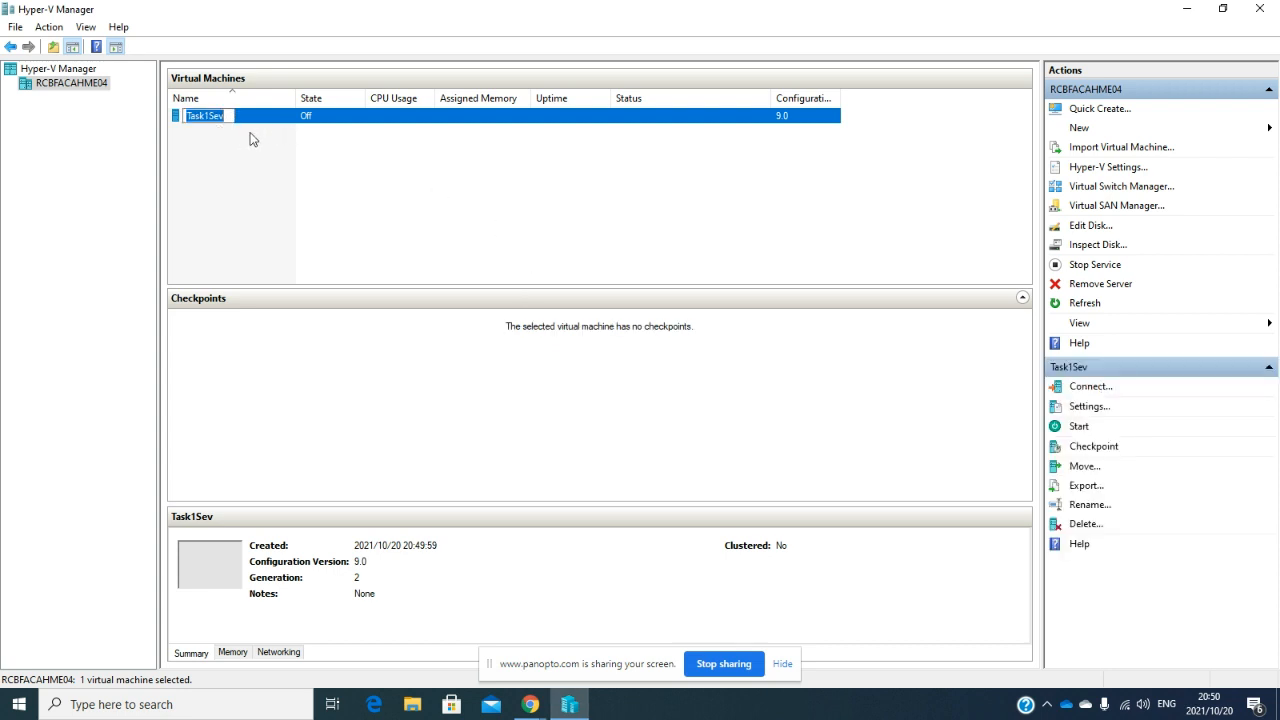
left_click(254, 158)
left_click(220, 128)
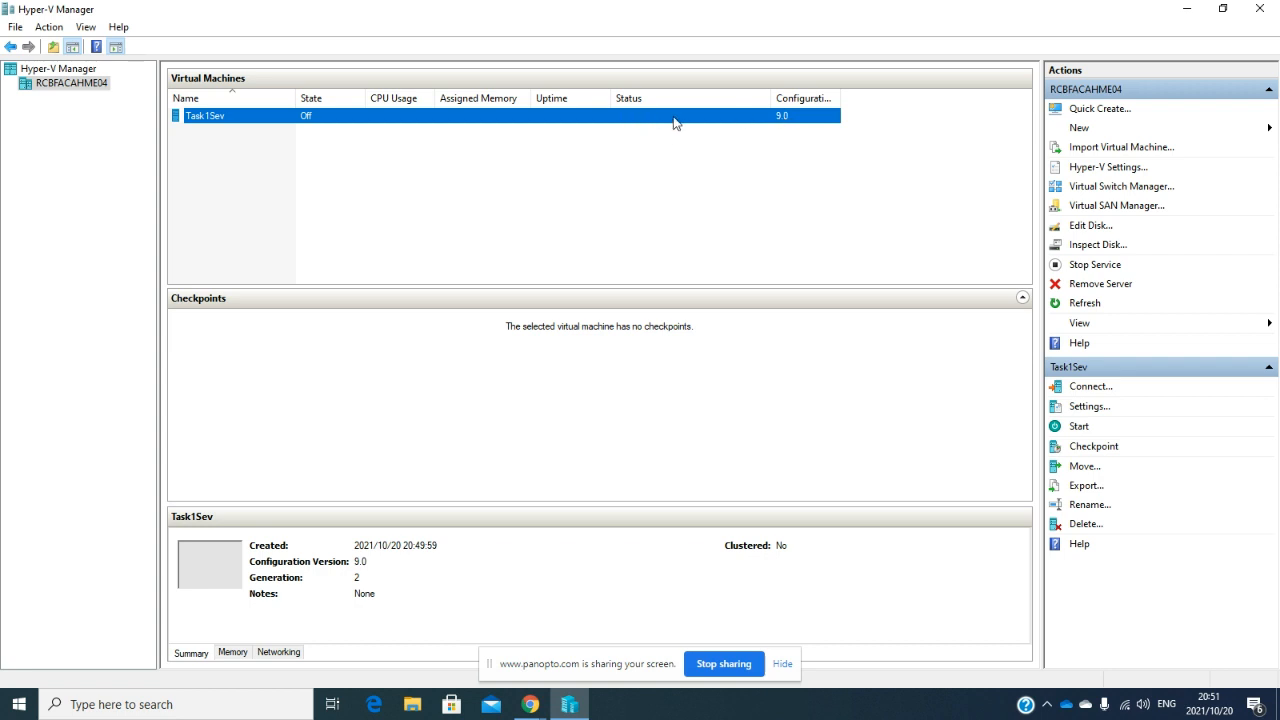
Open the Virtual Switch Manager and examine the properties of the Task1 switch and the Default Switch
left_click(1120, 193)
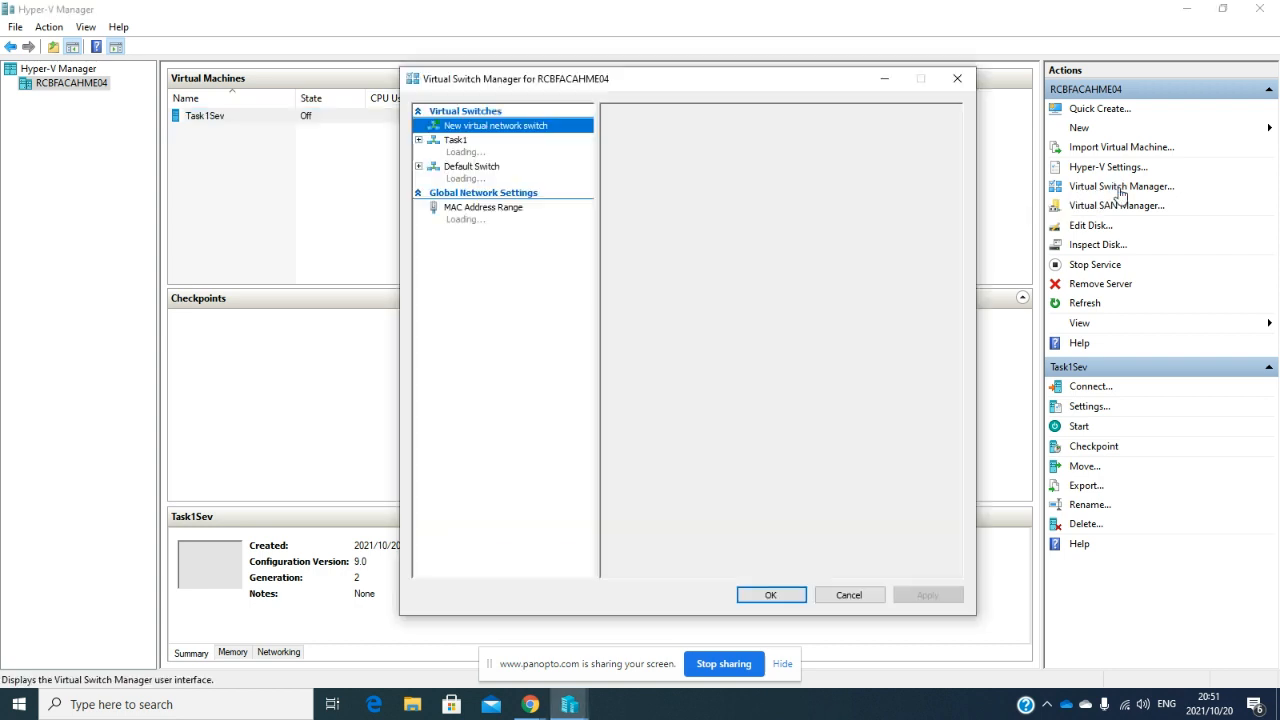
left_click_drag(777, 86, 694, 60)
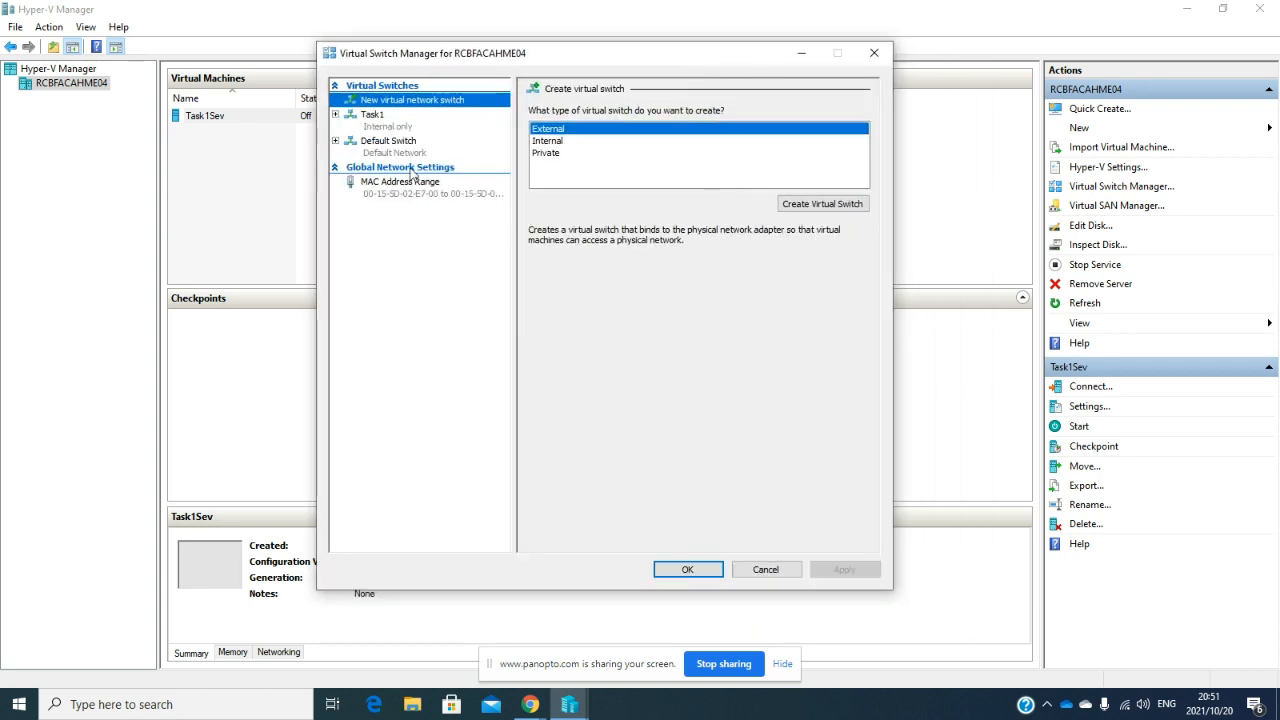
left_click(374, 126)
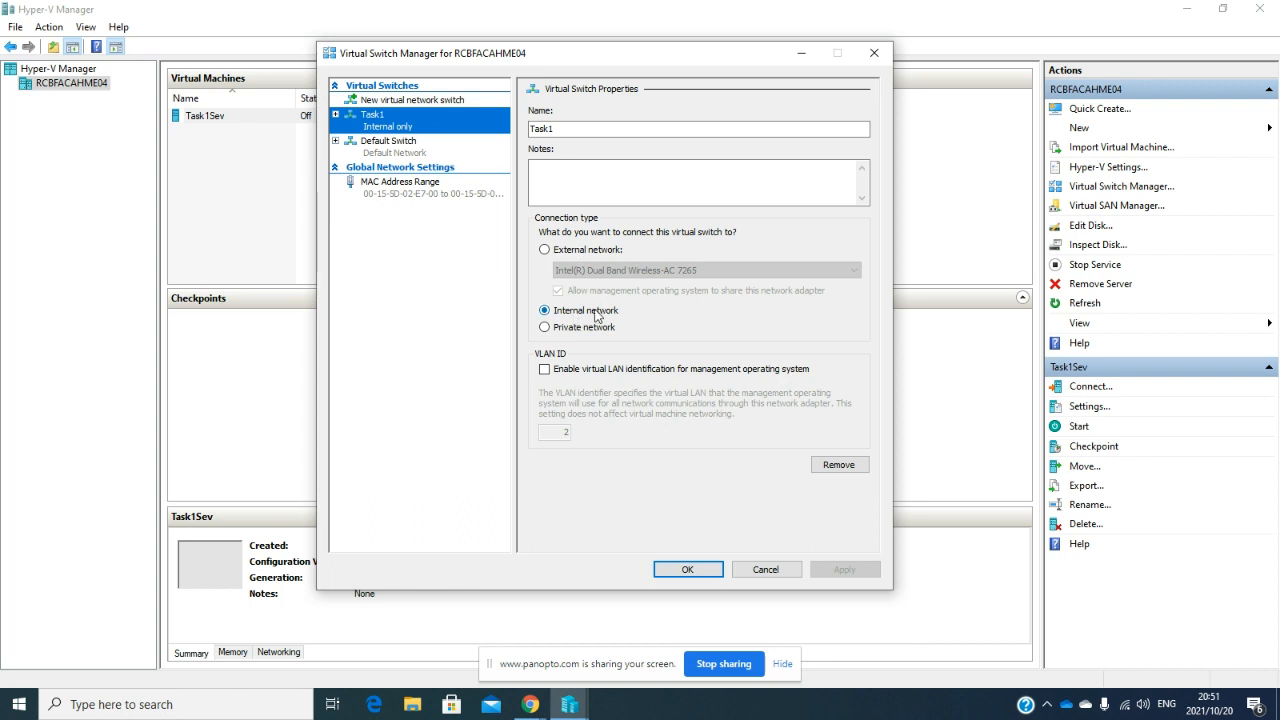
left_click(391, 157)
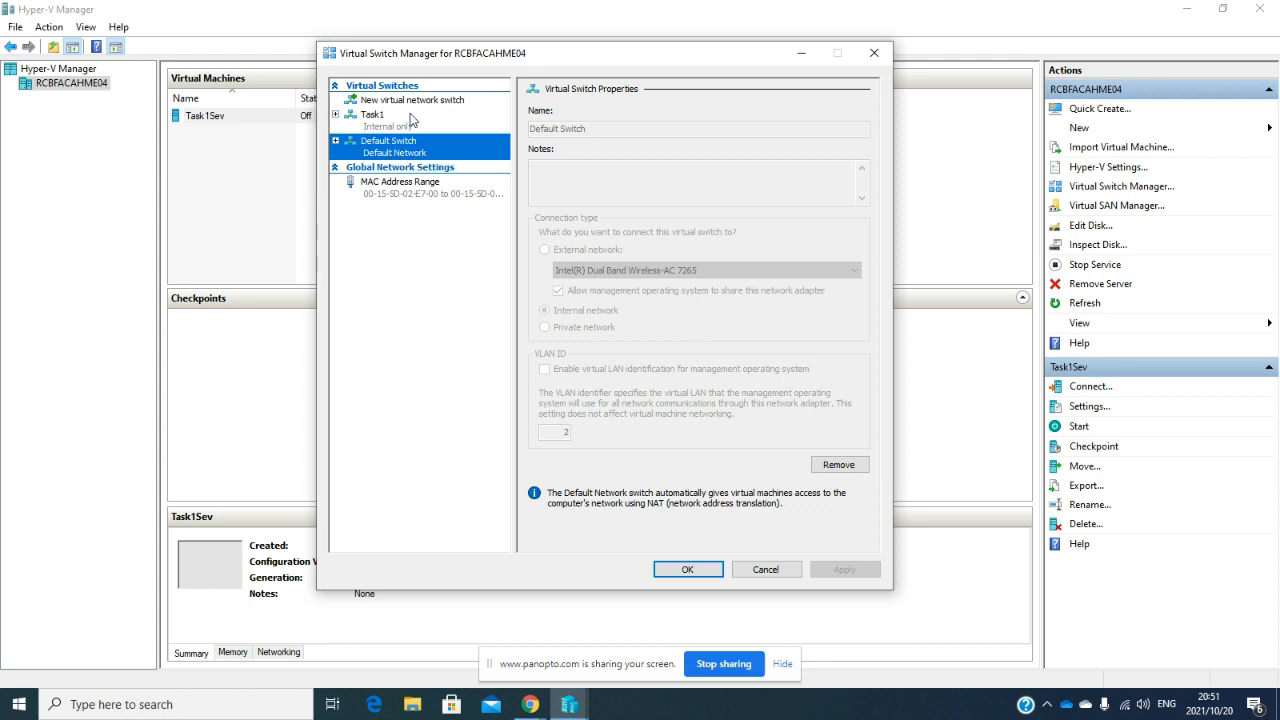
left_click(411, 120)
Compare the virtual switch types, create an internal virtual switch named Task2, and apply it
left_click(422, 102)
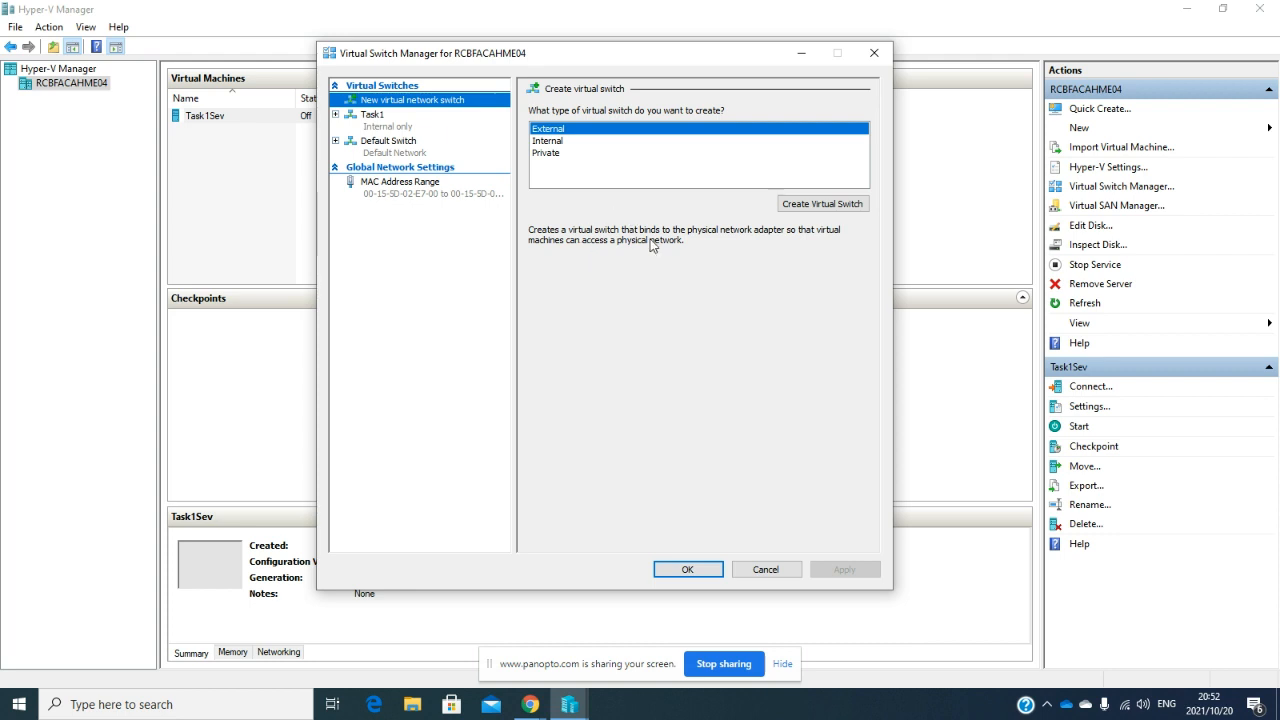
left_click(558, 142)
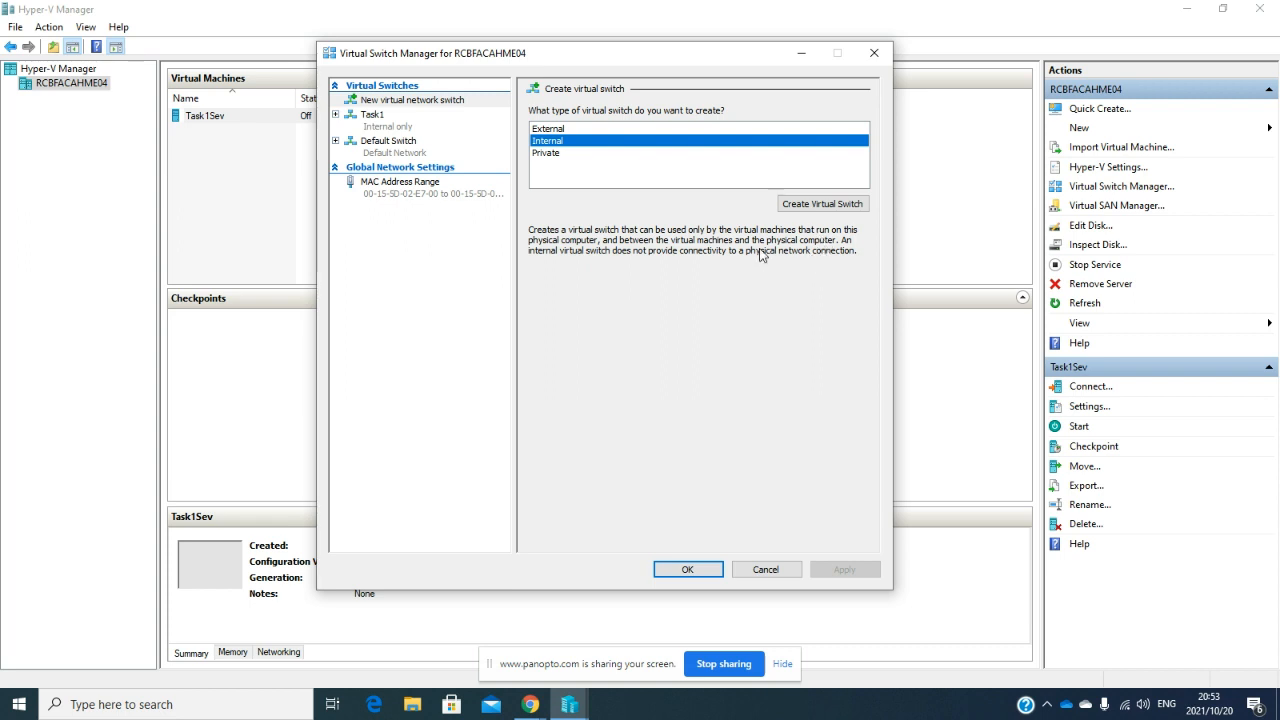
left_click(605, 154)
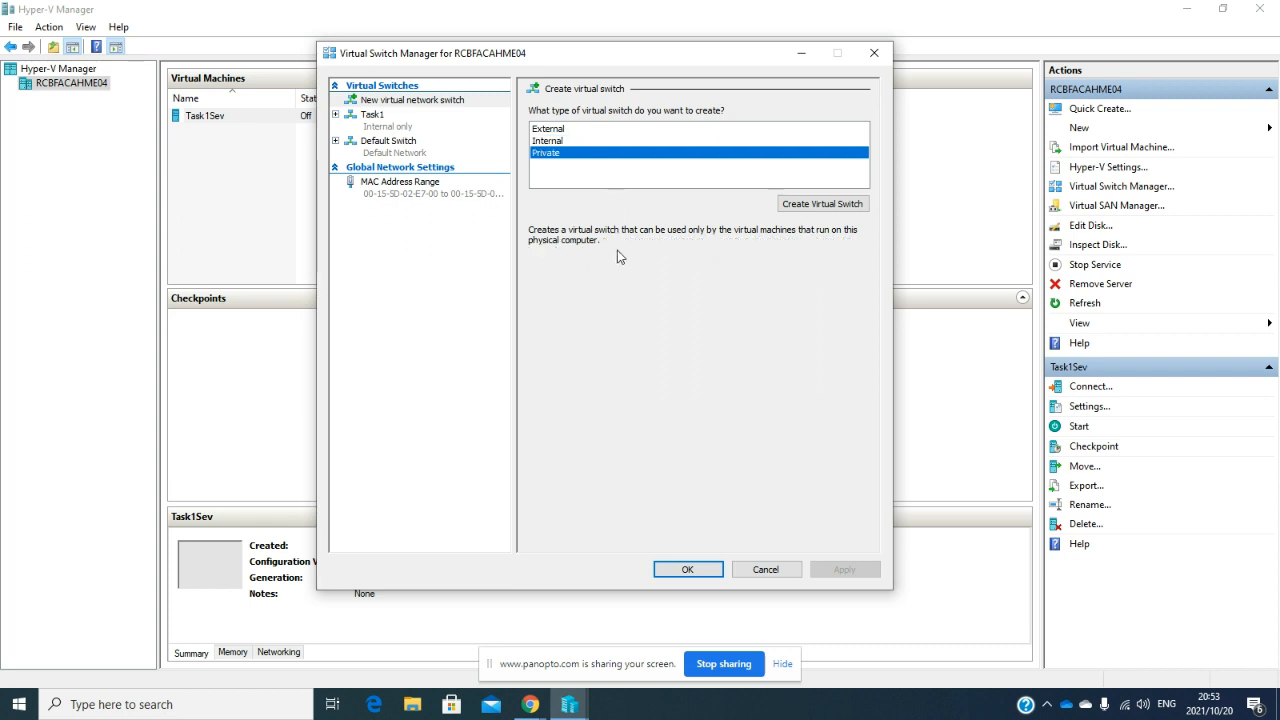
left_click(595, 142)
left_click(814, 208)
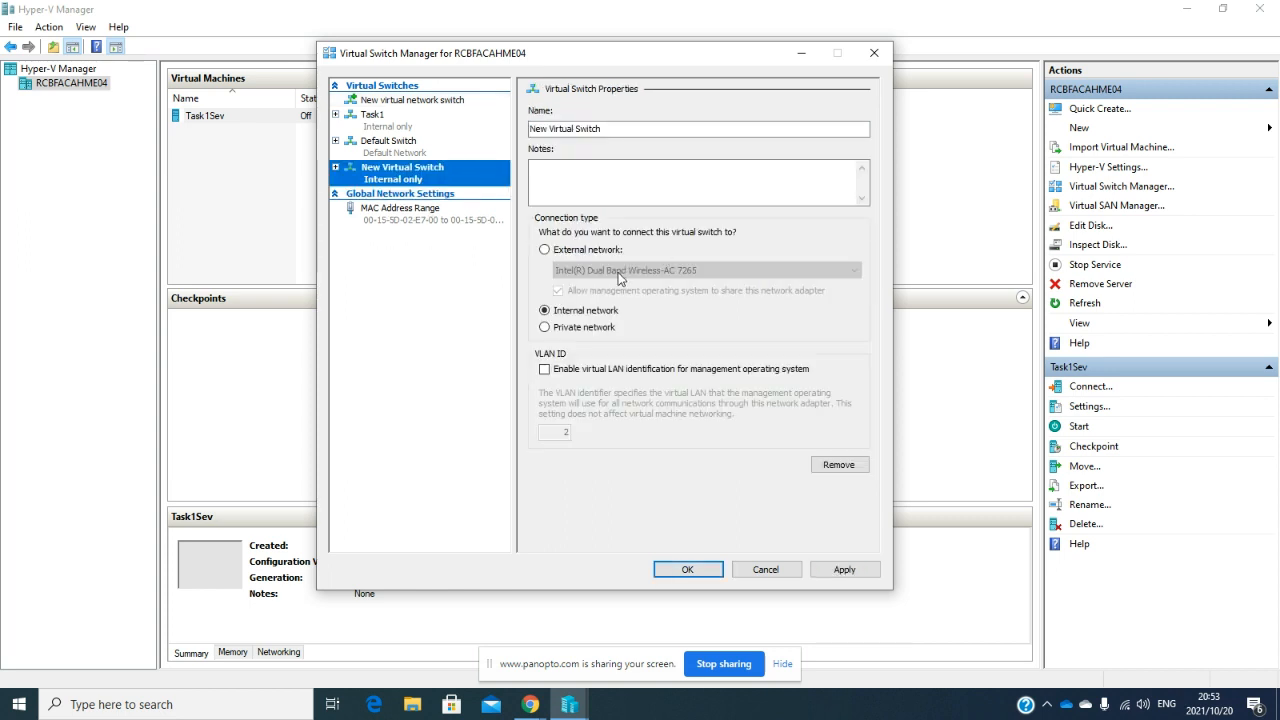
left_click(630, 129)
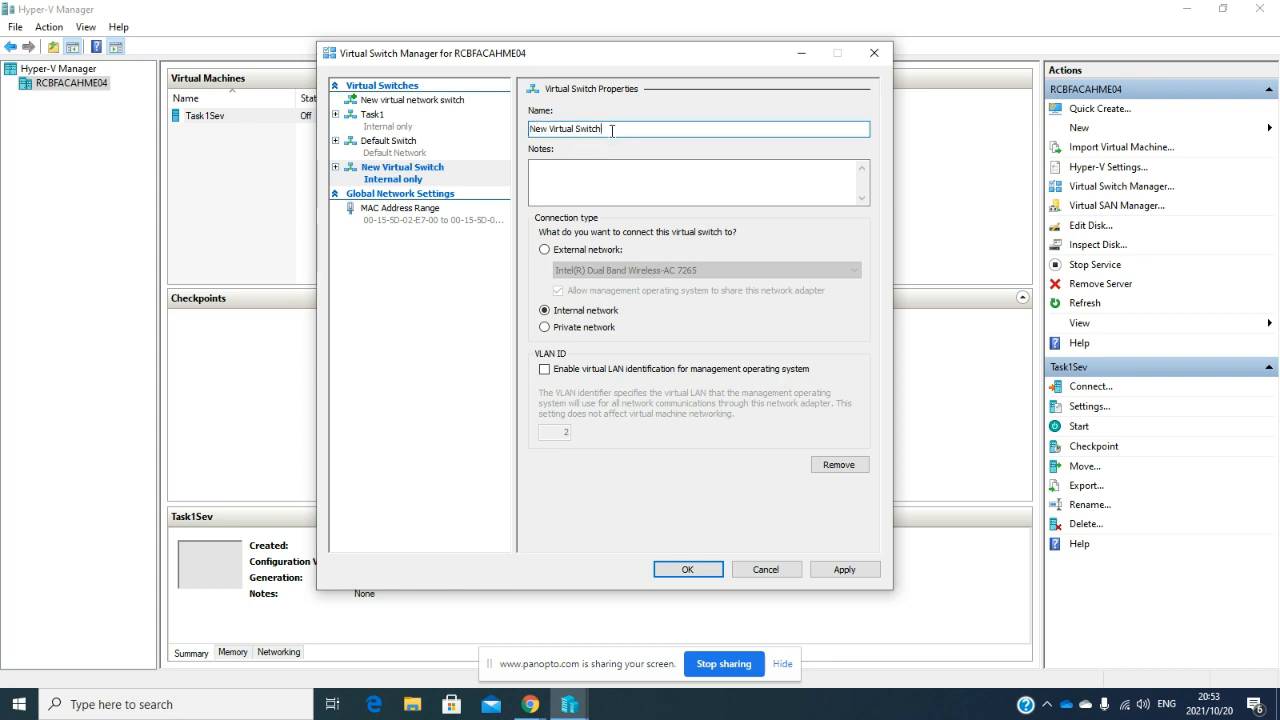
left_click_drag(613, 130, 527, 129)
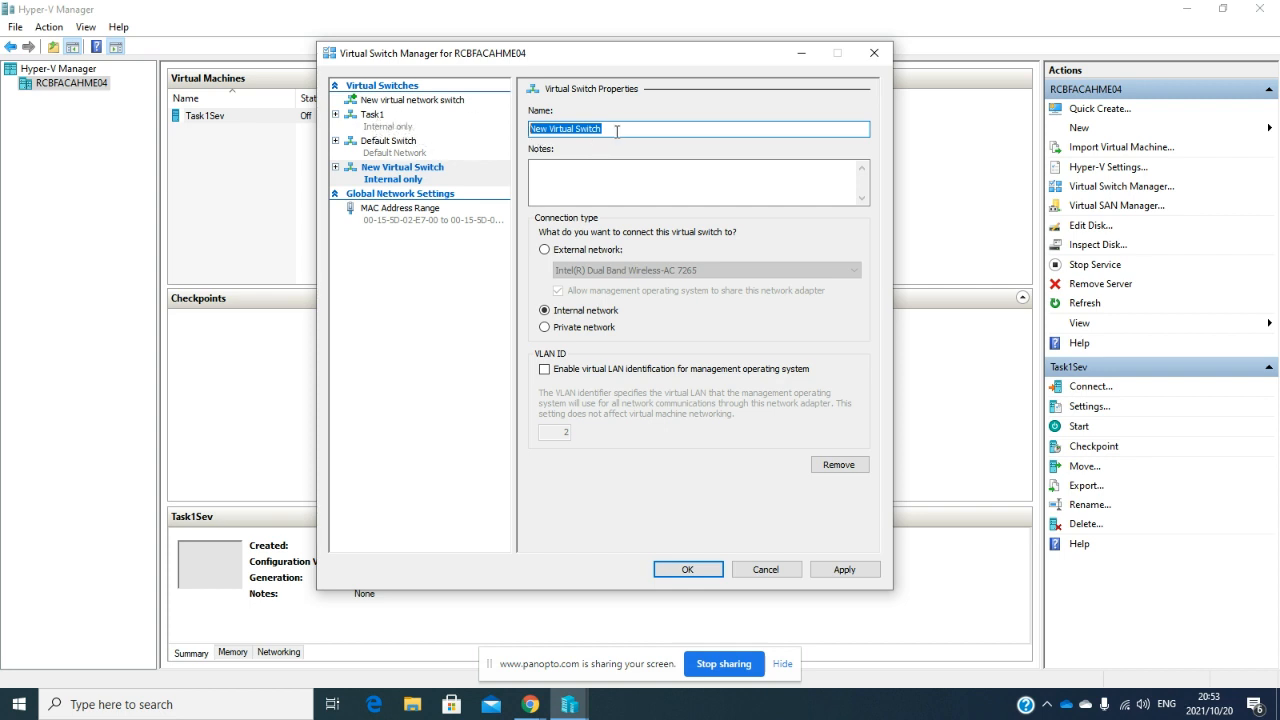
type("Task2")
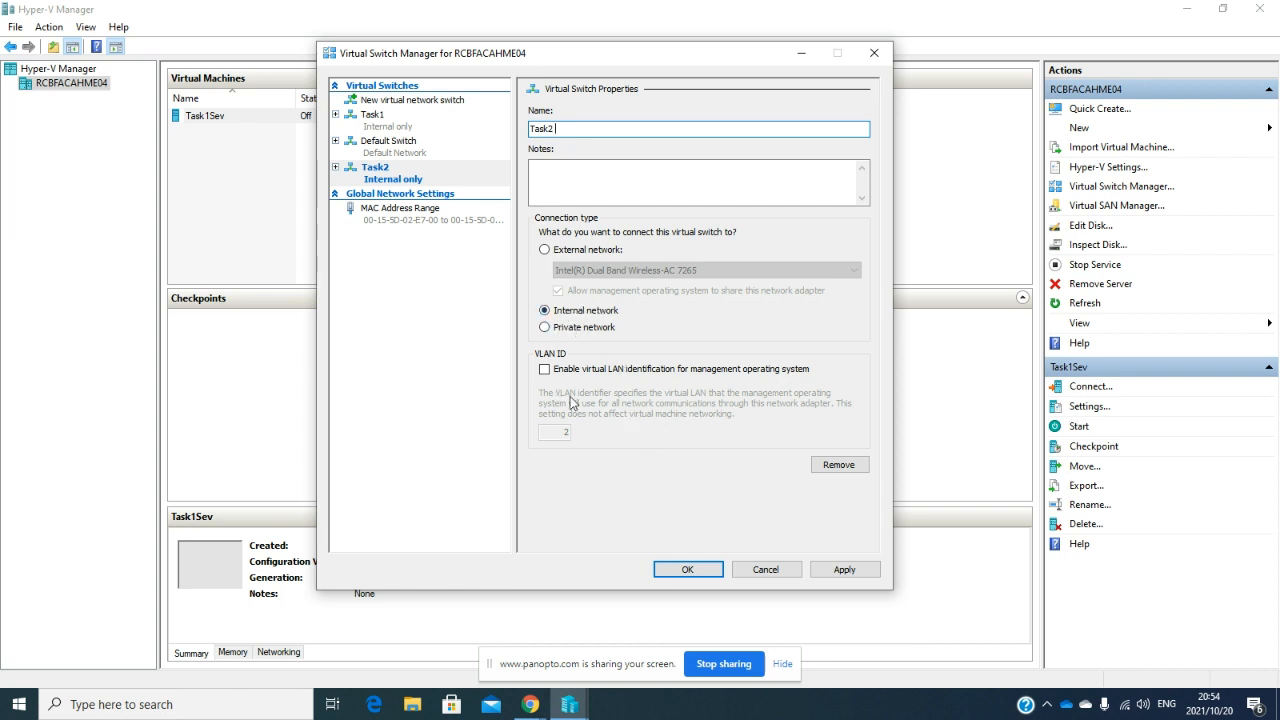
left_click(843, 569)
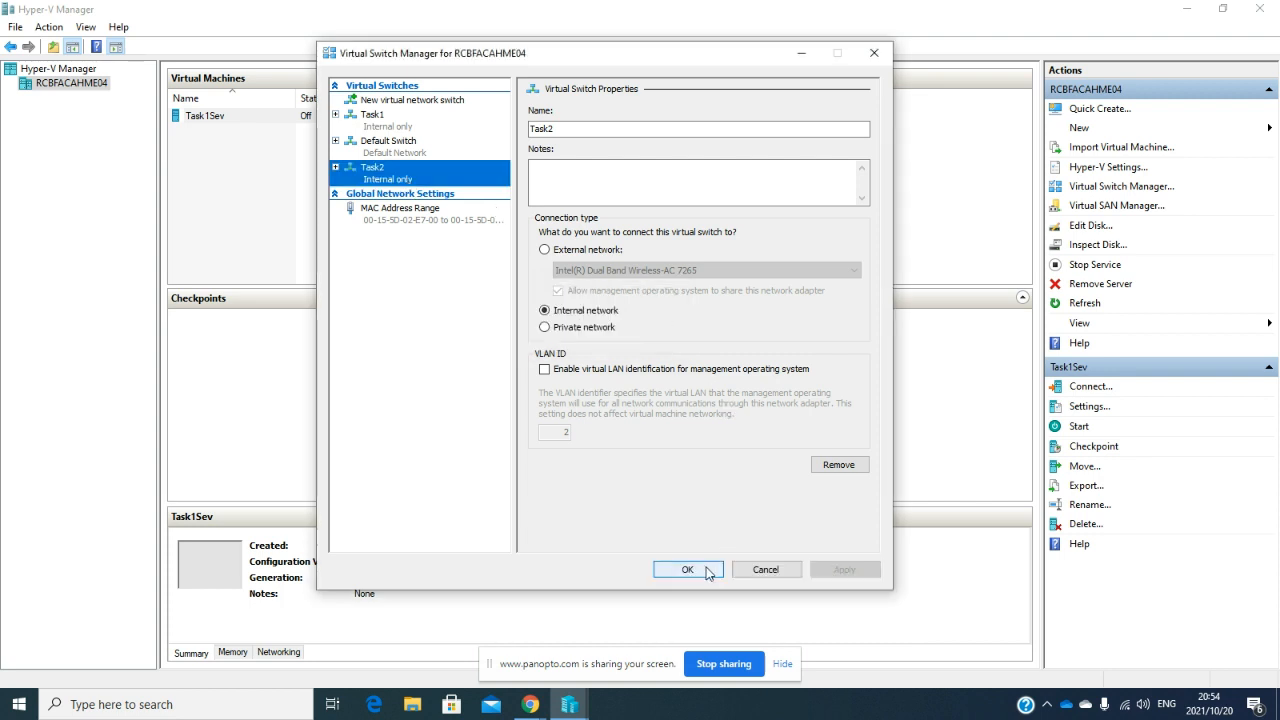
left_click(688, 569)
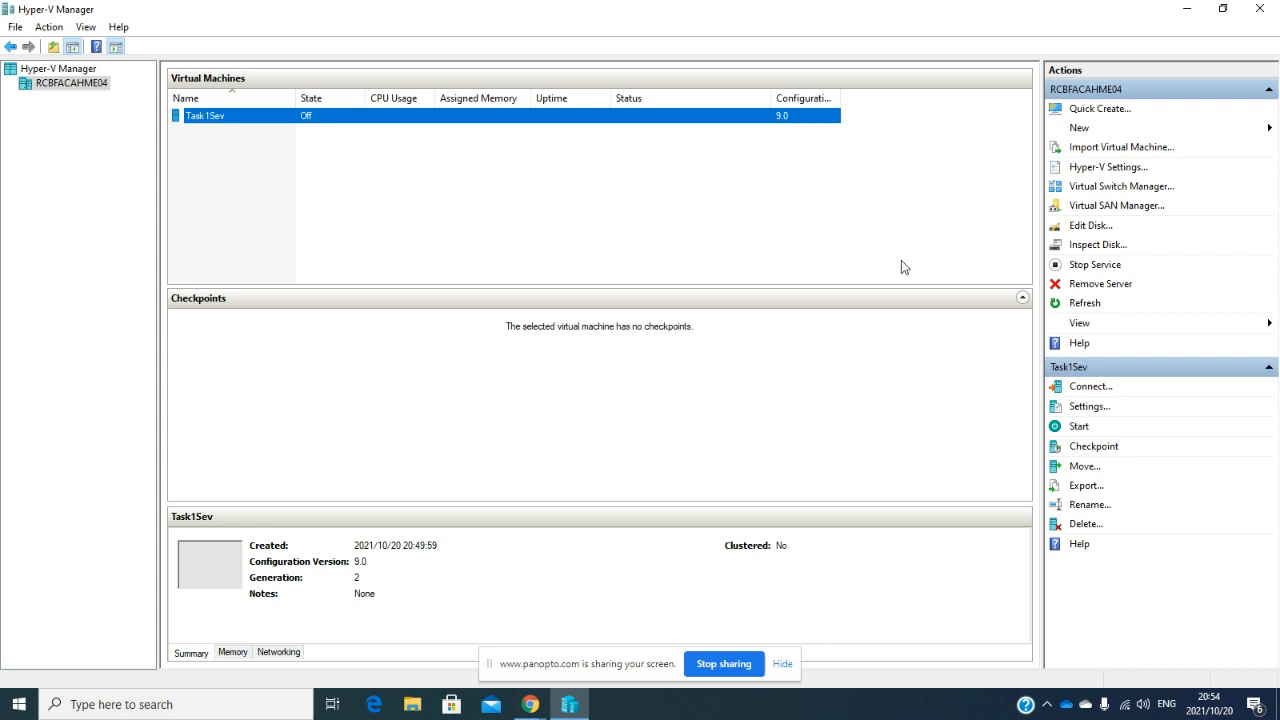
Connect the Task1Sev virtual machine's network adapter to the Task2 virtual switch and save the settings
left_click(1076, 408)
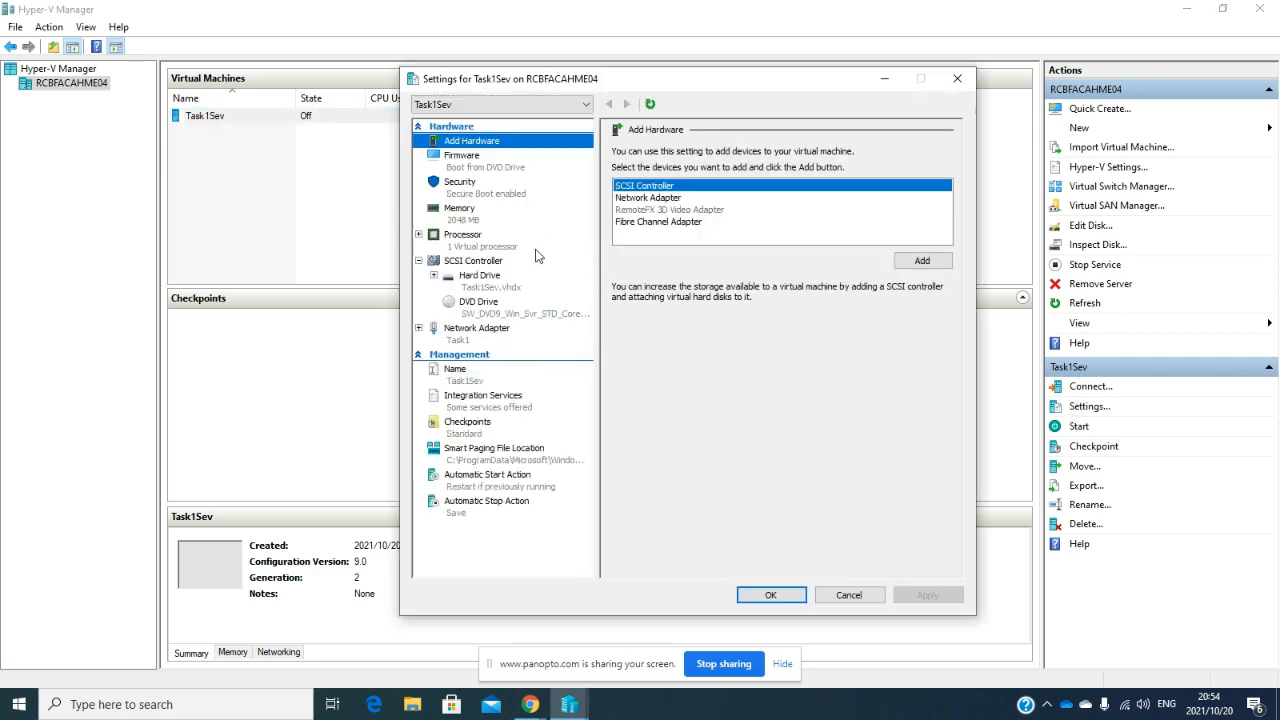
left_click(463, 340)
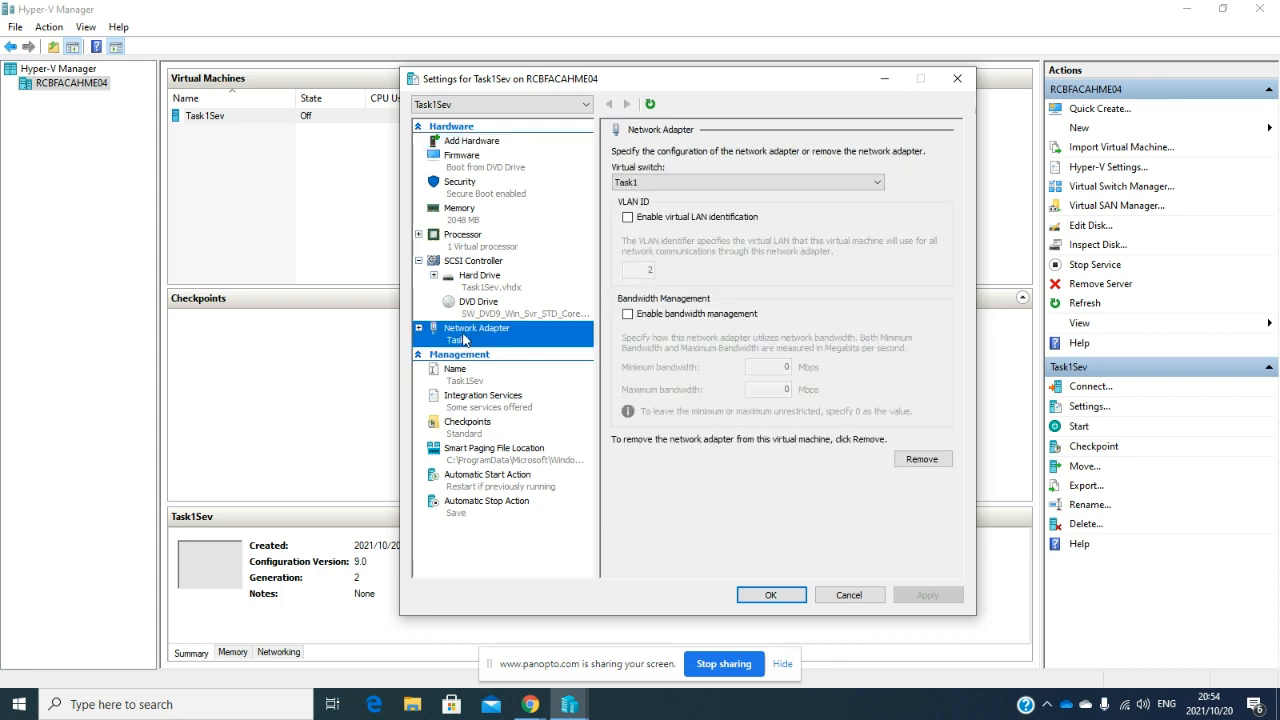
left_click(672, 183)
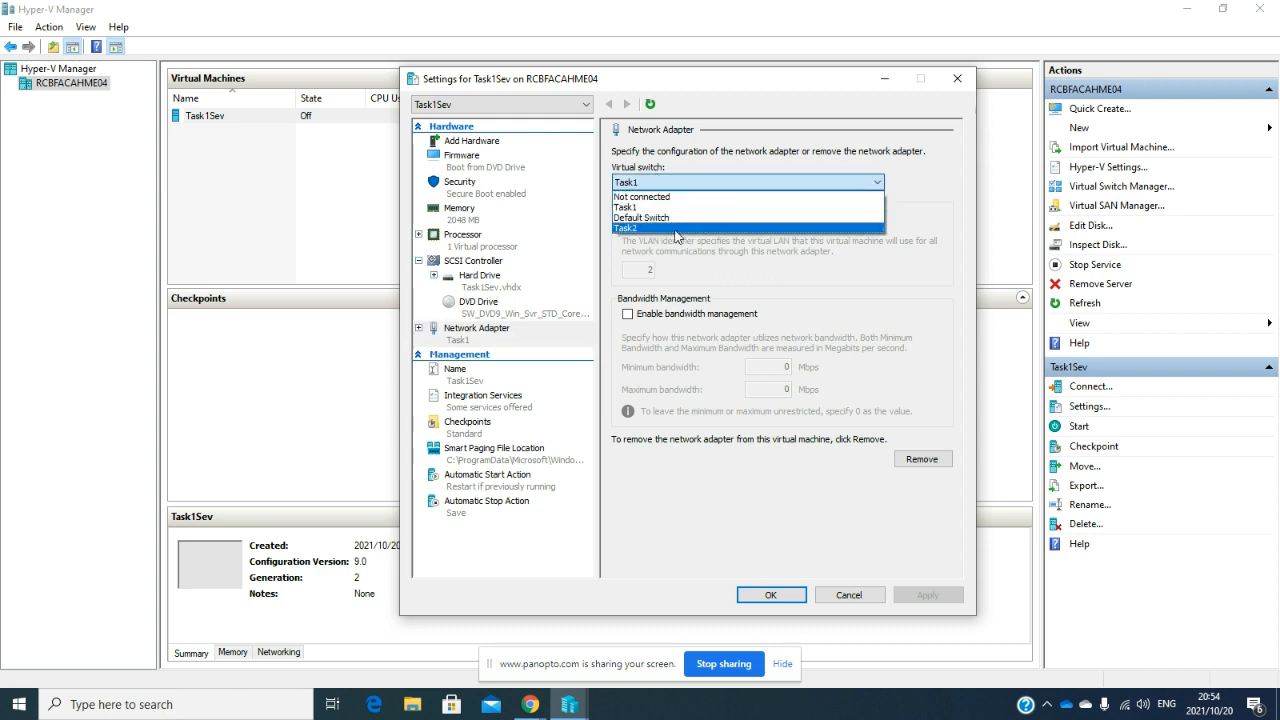
left_click(676, 228)
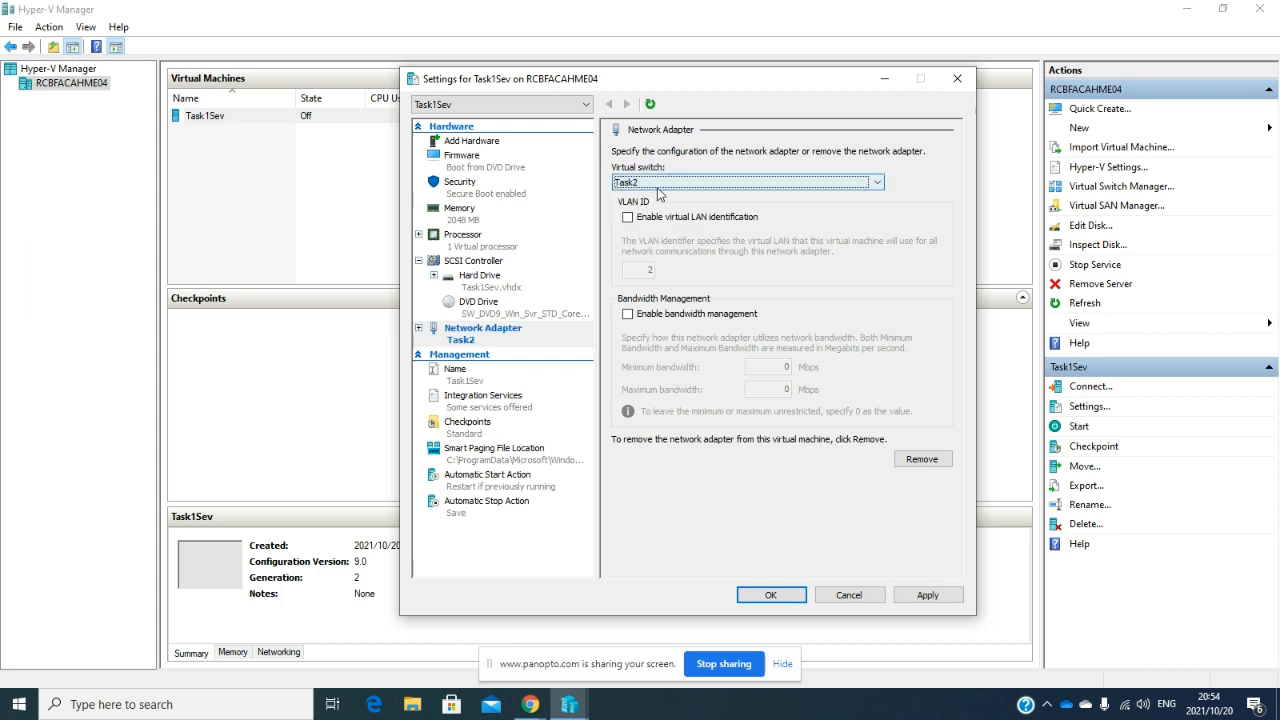
left_click(928, 595)
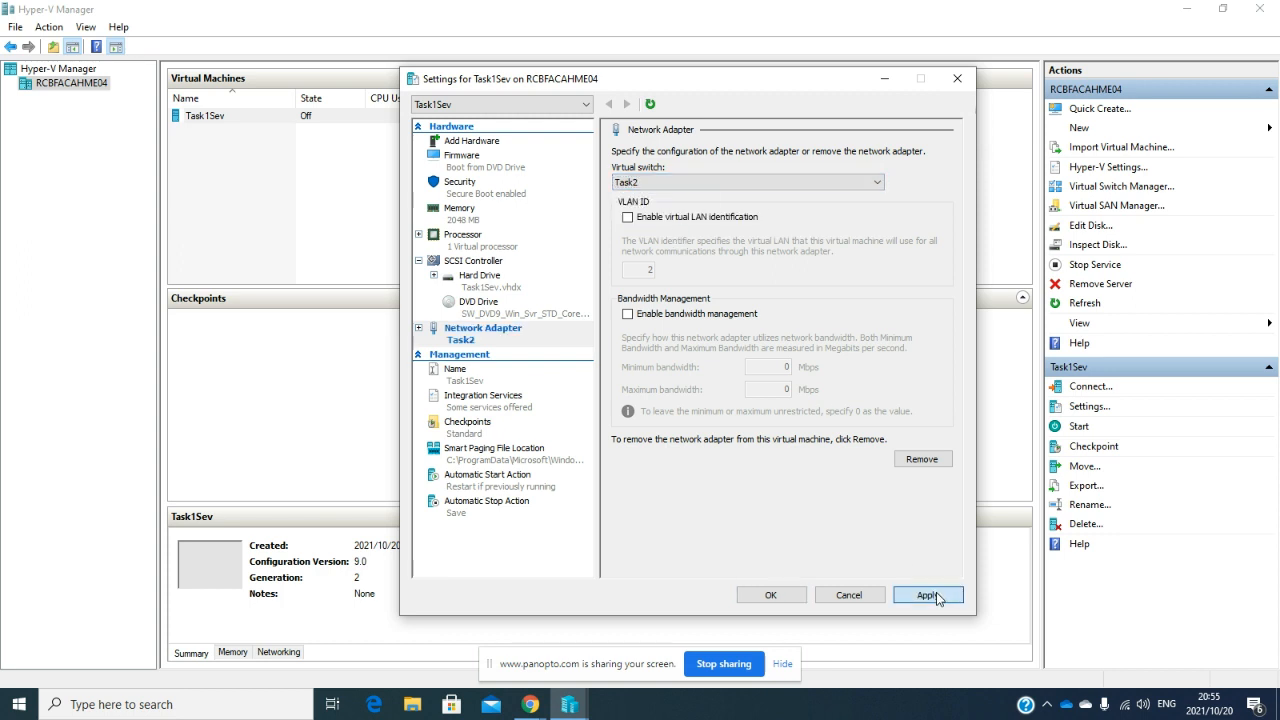
left_click(786, 595)
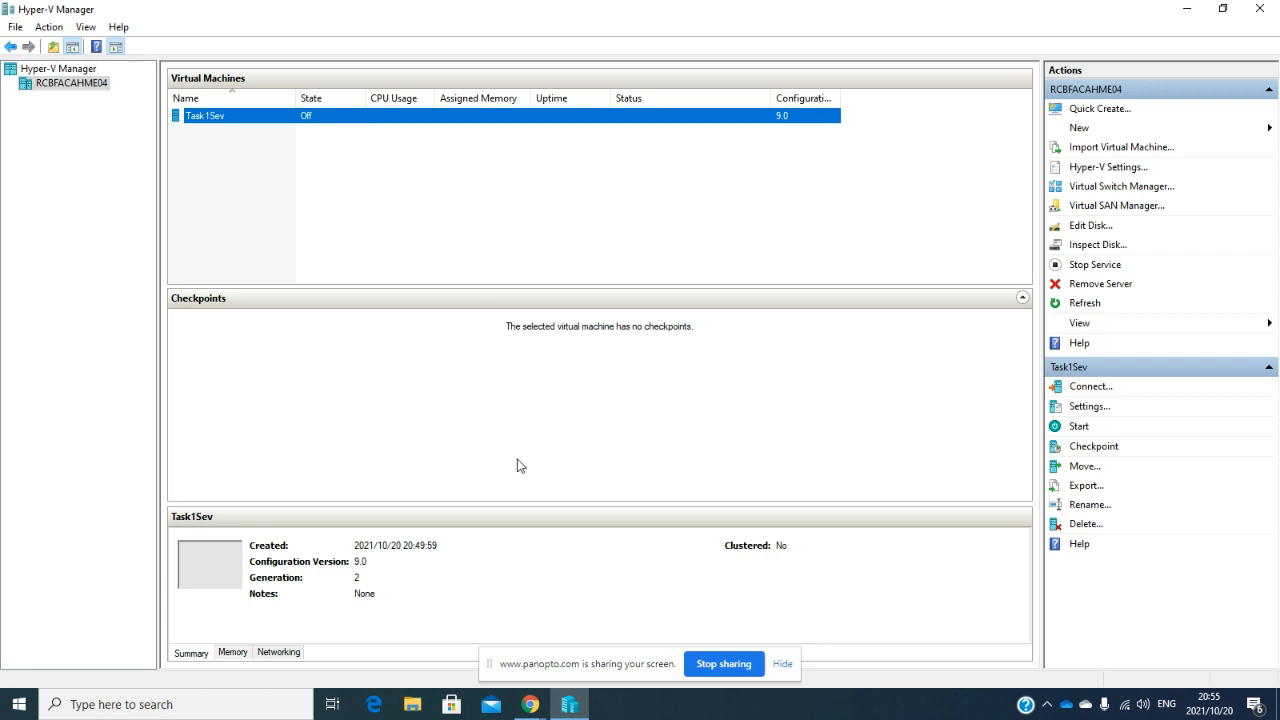
left_click(571, 708)
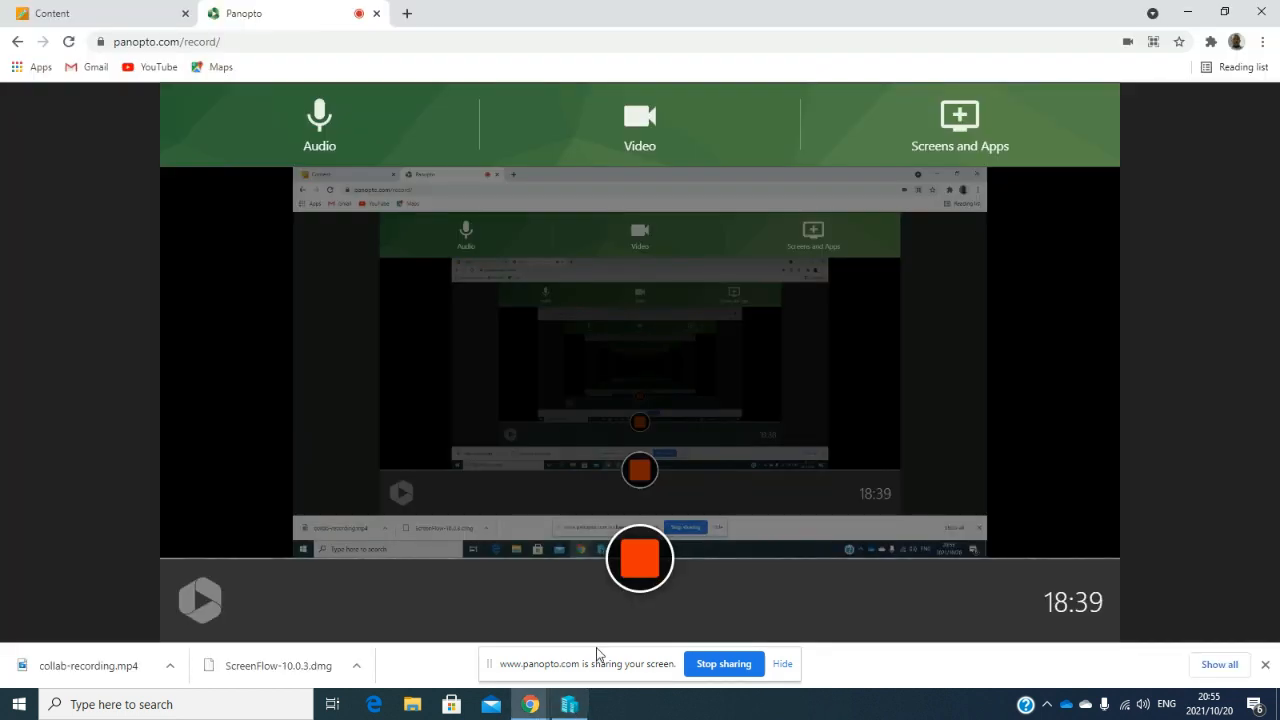